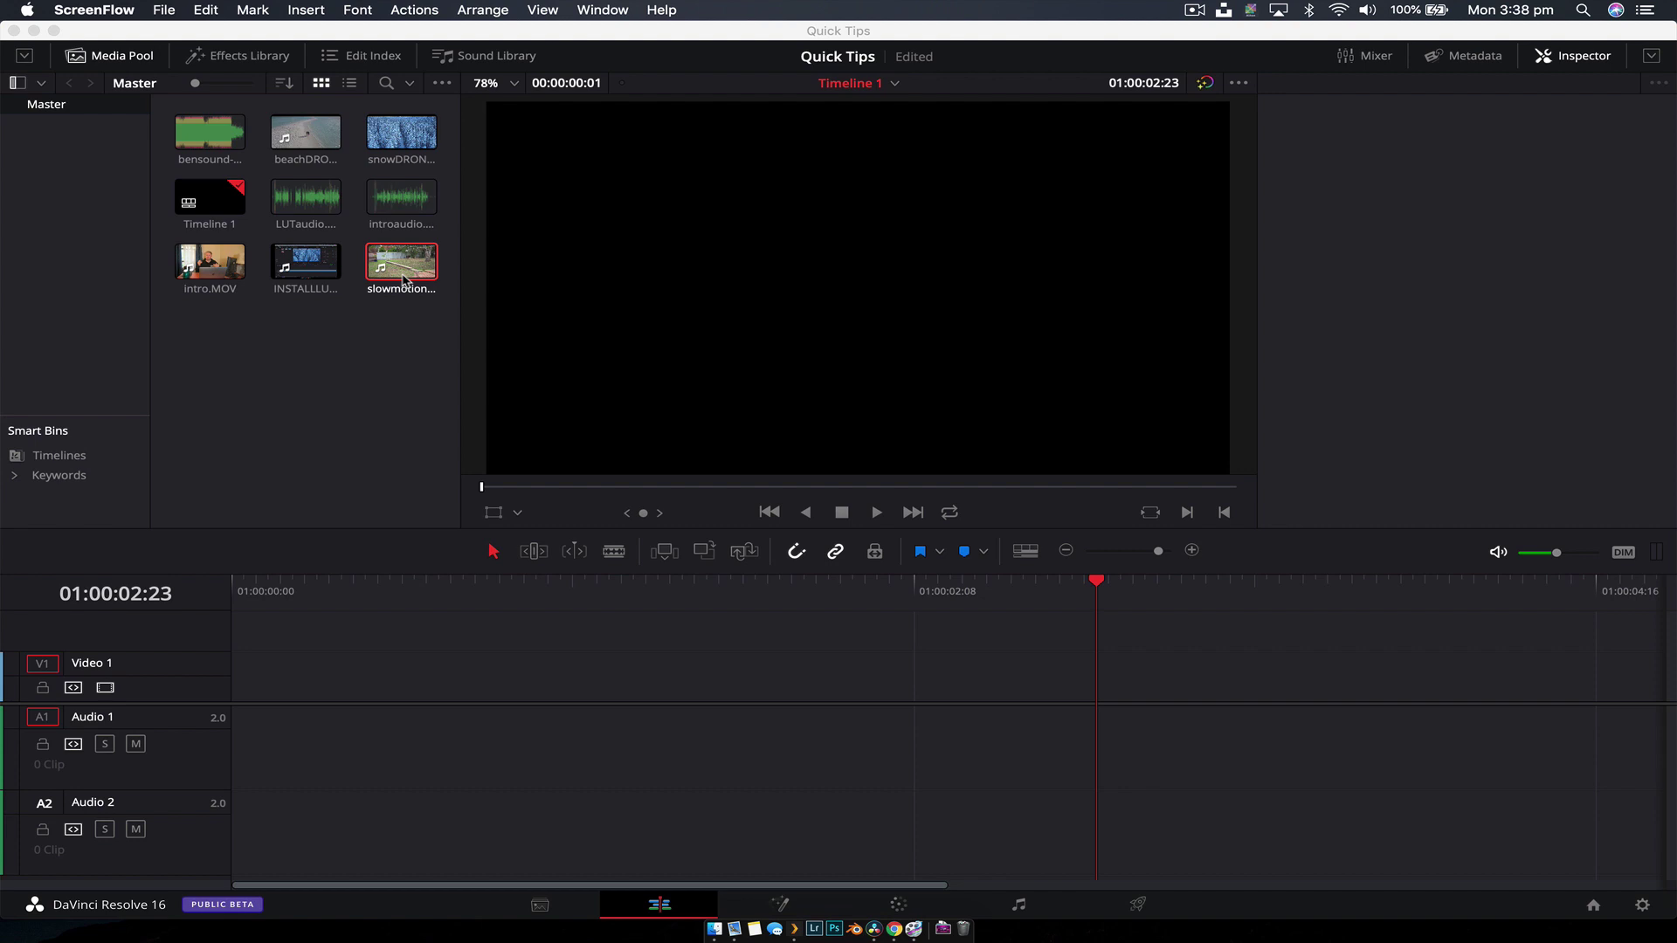
Open slowmotion.MOV in the Source viewer and scrub through the dog's run
double_click(404, 280)
mouse_move(516, 491)
left_mouse_down()
mouse_move(678, 489)
mouse_move(534, 487)
left_mouse_up()
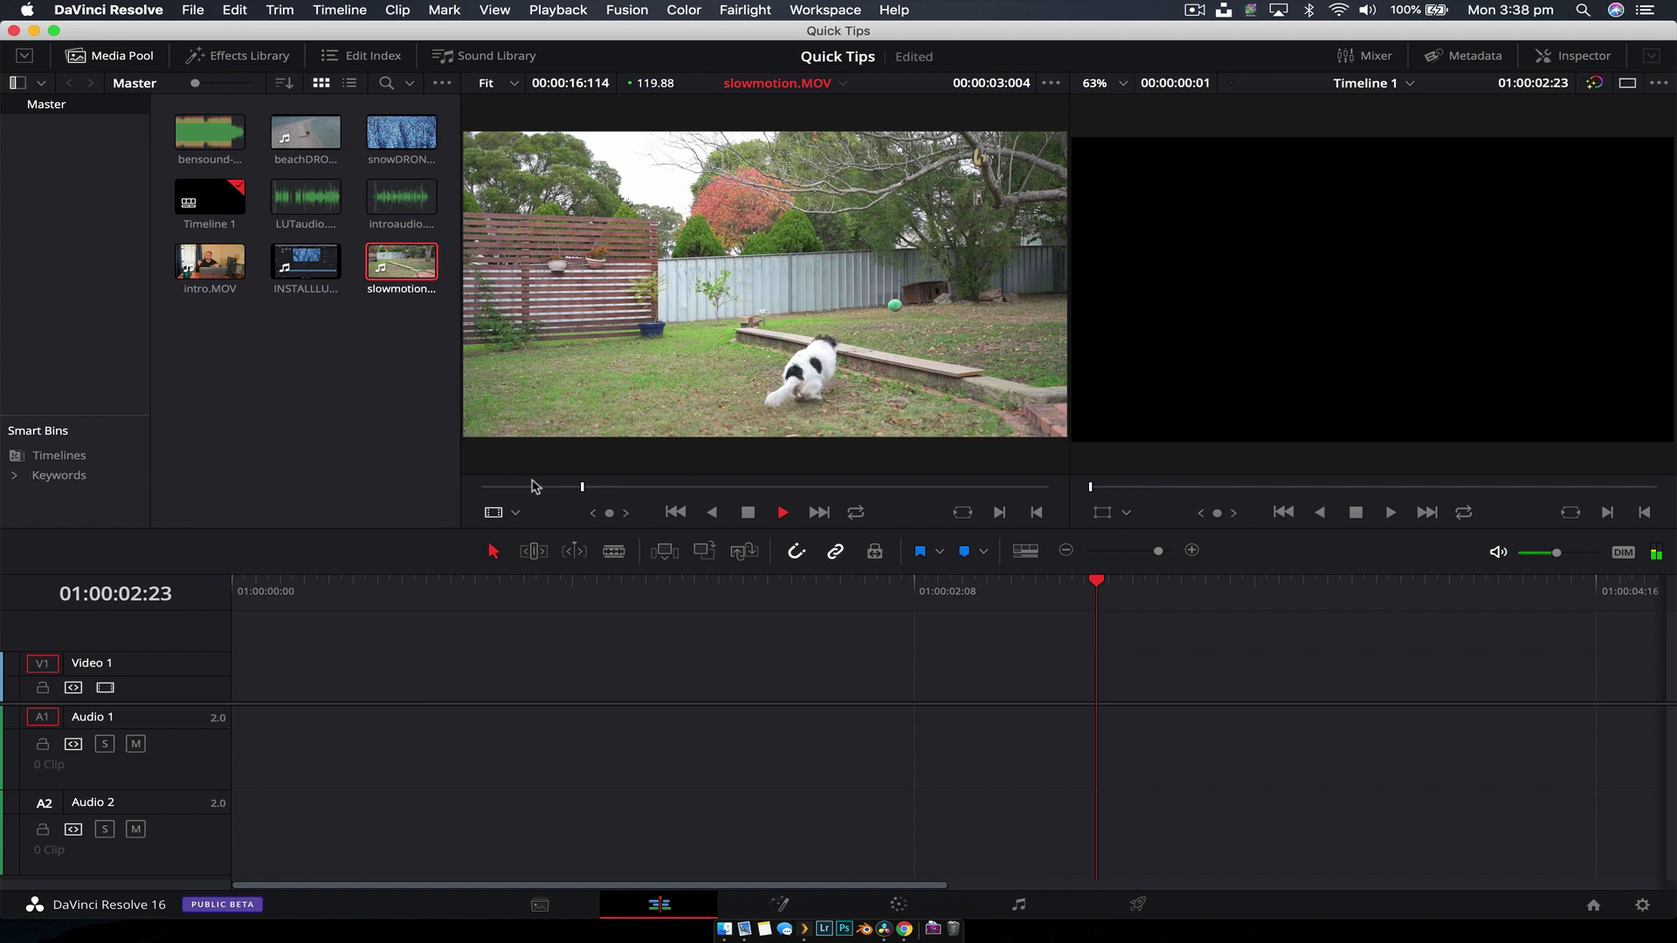
key("space")
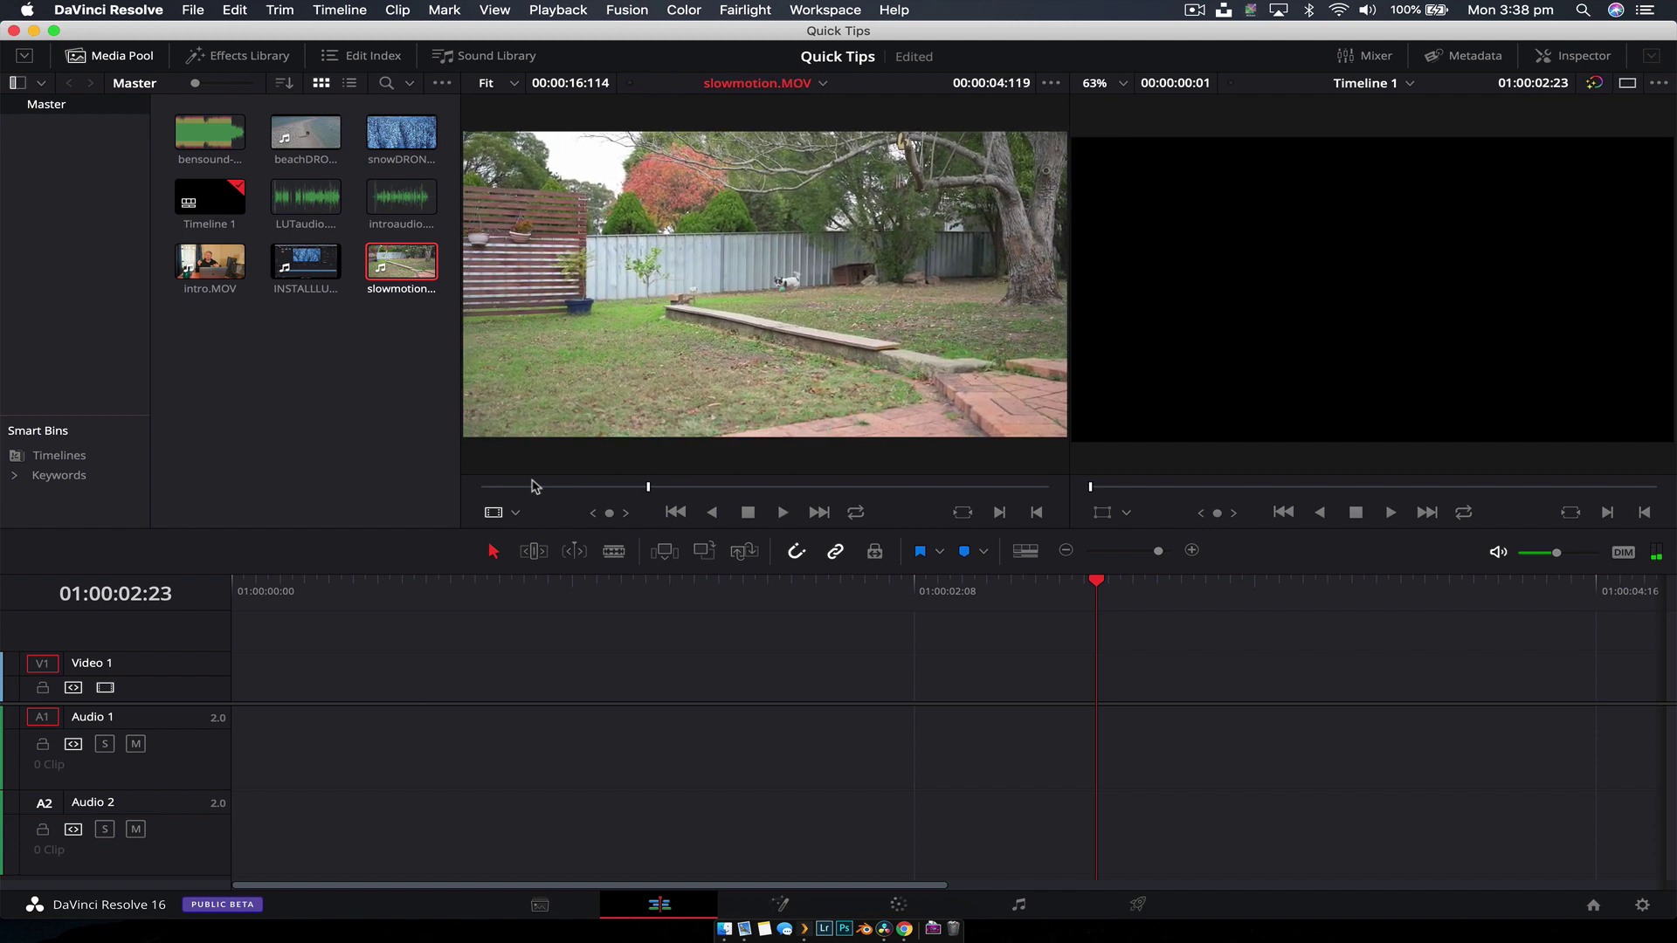
mouse_move(551, 494)
left_mouse_down()
mouse_move(516, 490)
mouse_move(594, 495)
mouse_move(570, 494)
left_mouse_up()
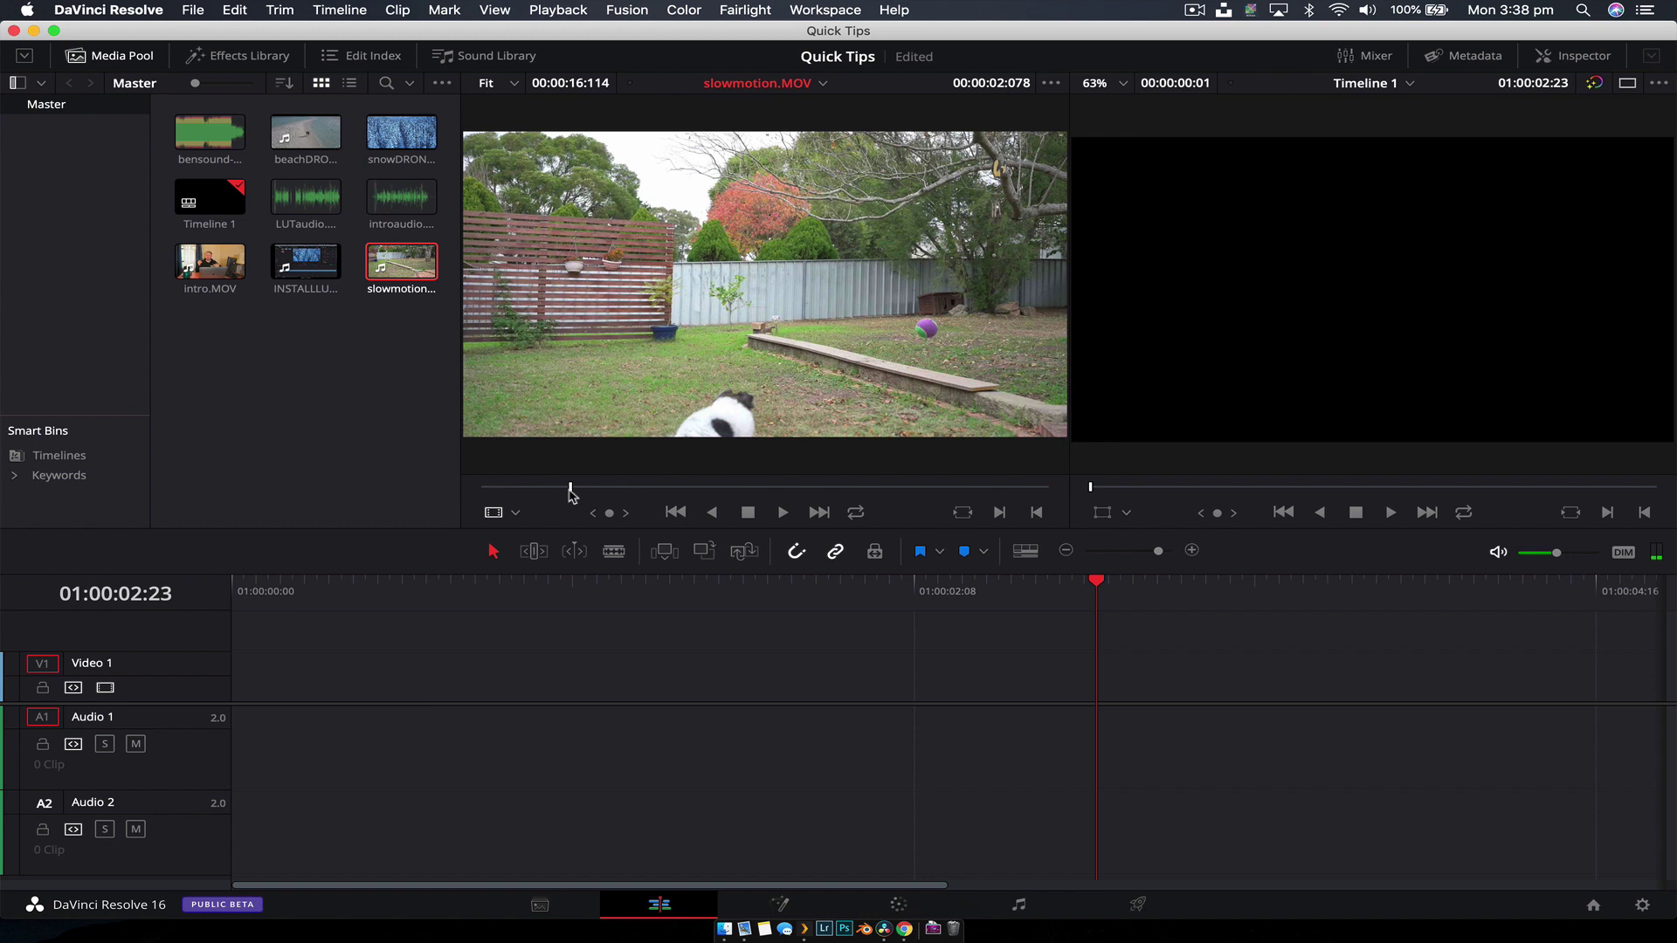
Set slowmotion.MOV's video frame rate to 24 in its Clip Attributes
left_click(382, 374)
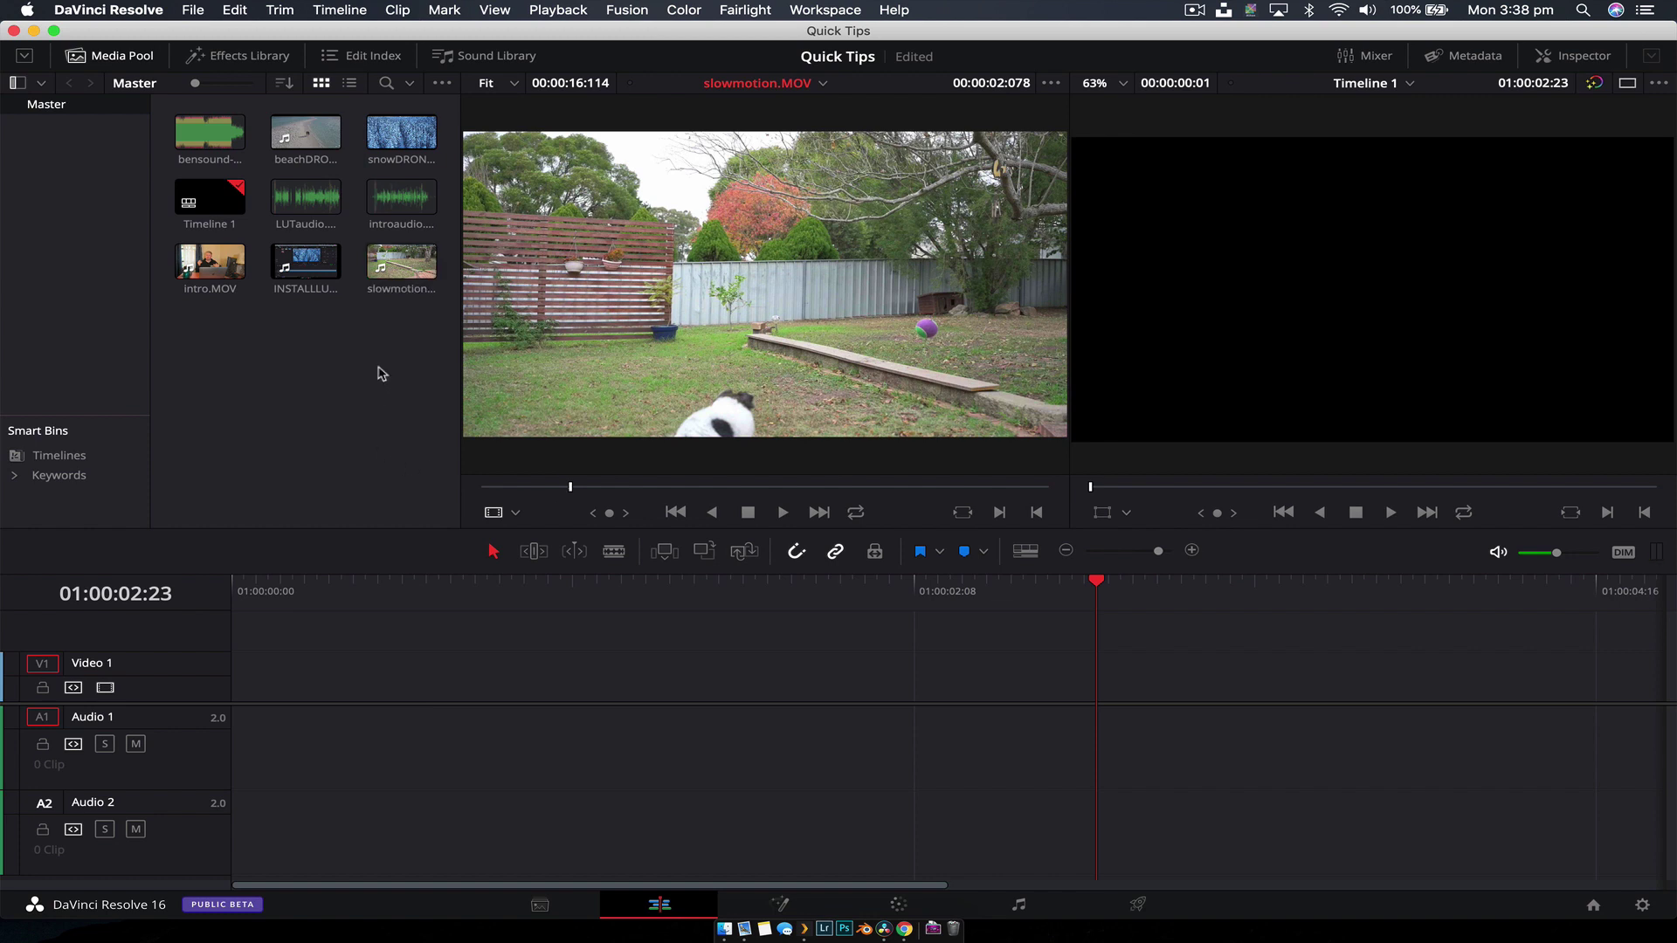
right_click(403, 261)
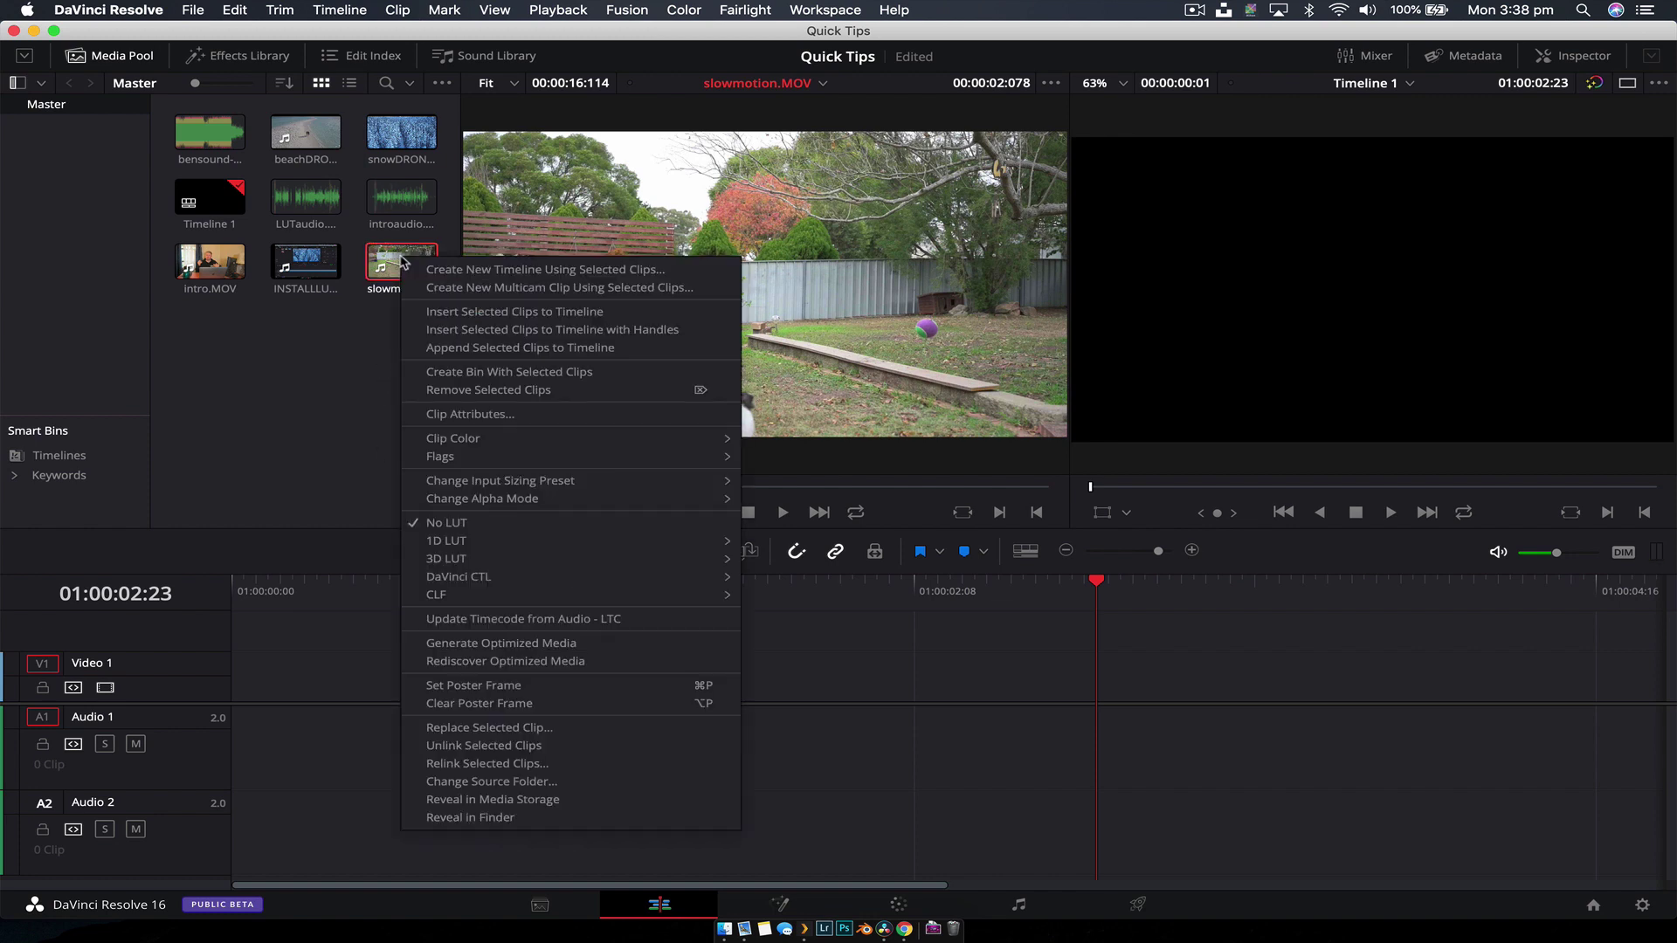
left_click(489, 414)
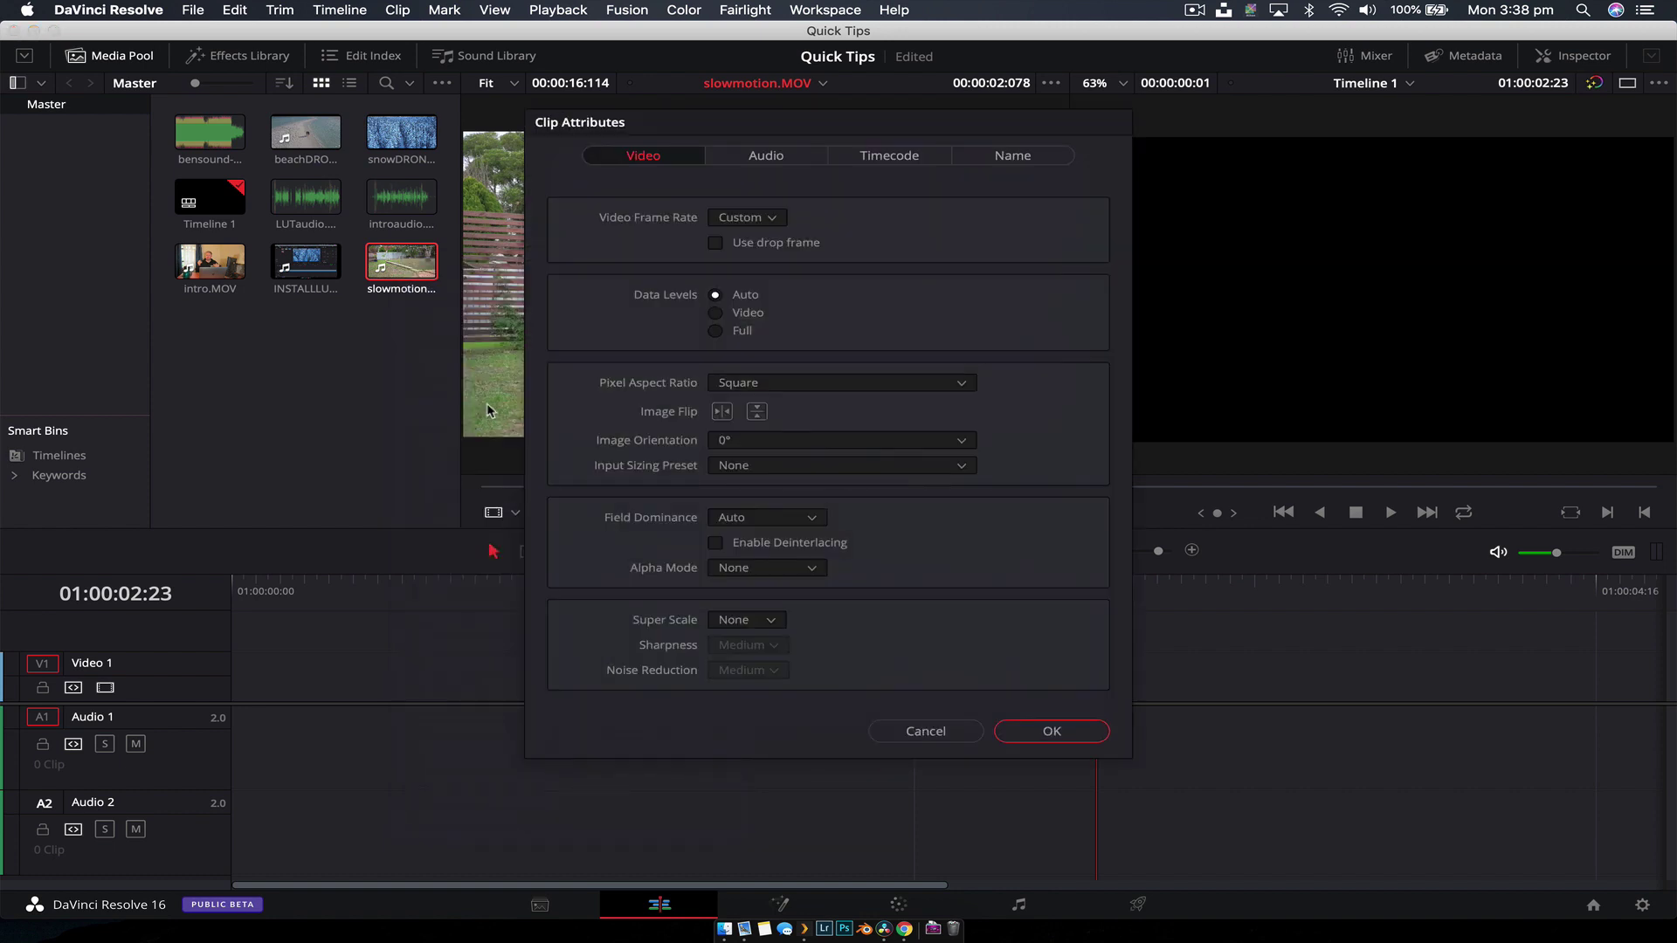
left_click(749, 219)
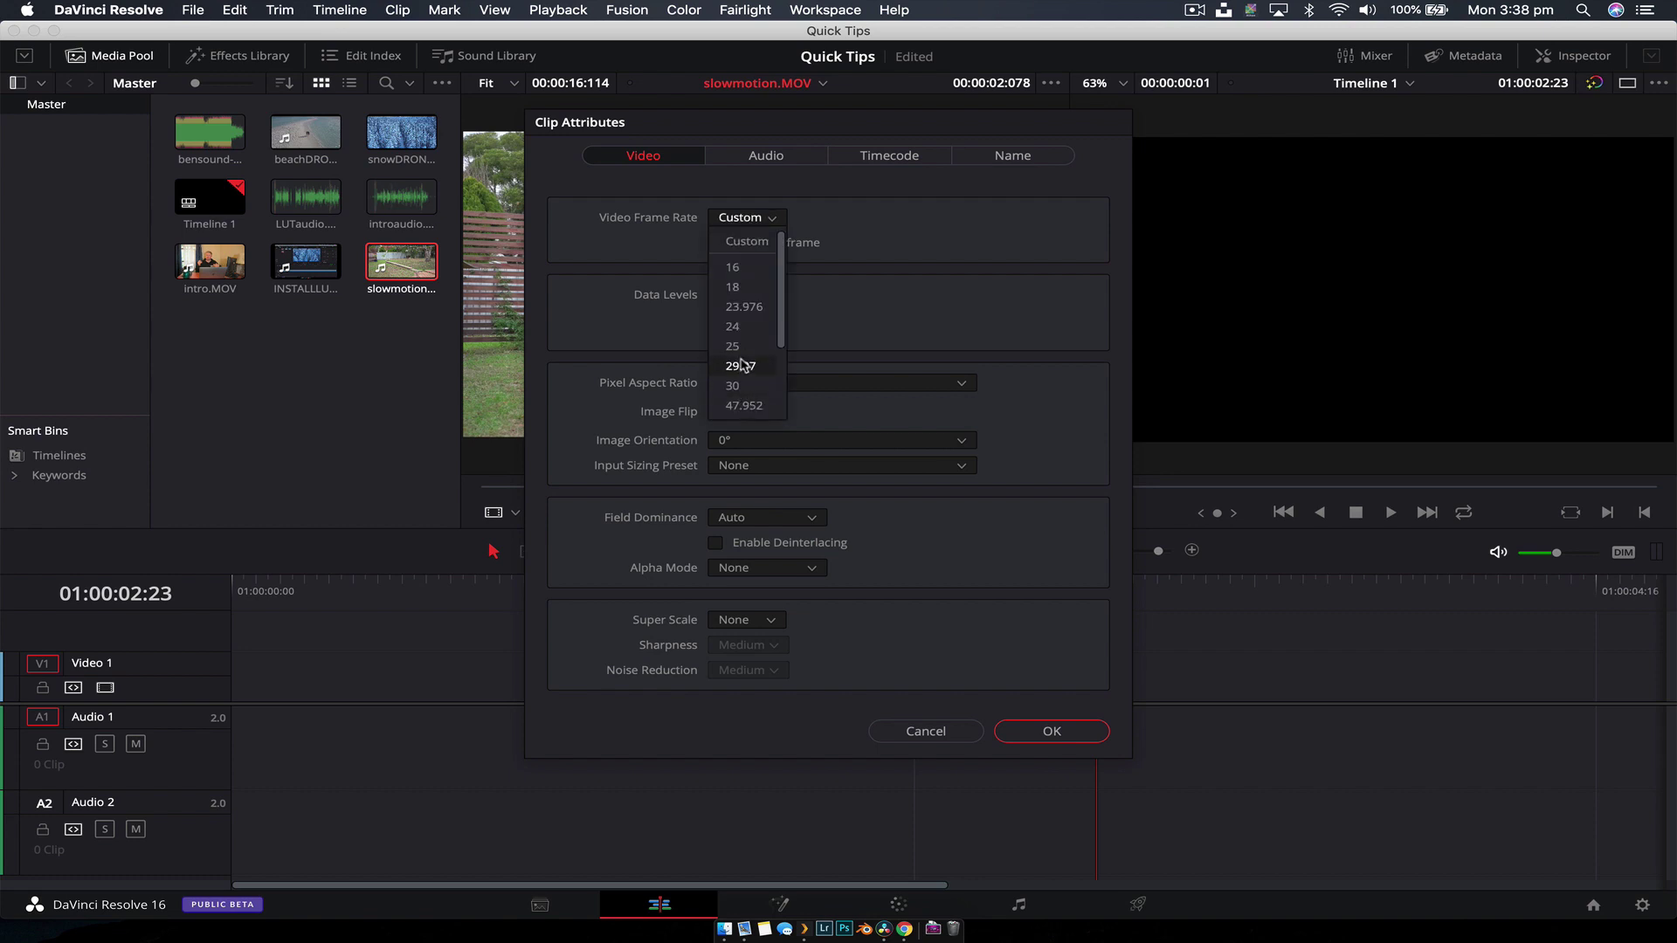
left_click(732, 327)
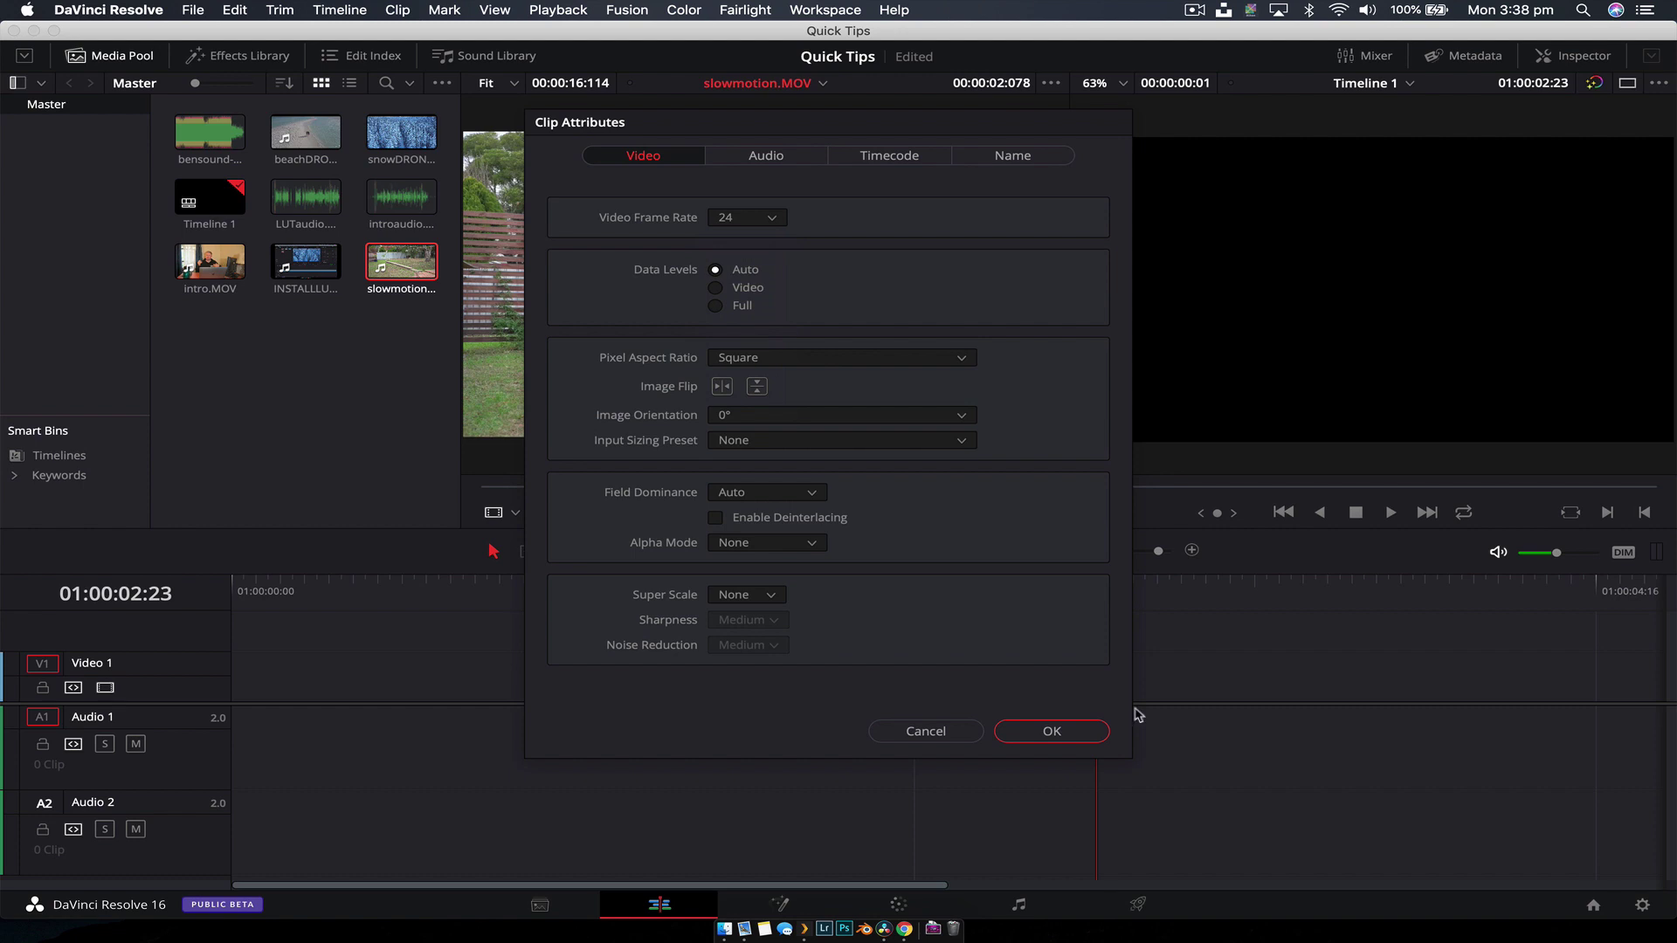
left_click(1074, 734)
Scrub the source clip to where the dog's action starts and mark an In point at 11:00
left_click(519, 487)
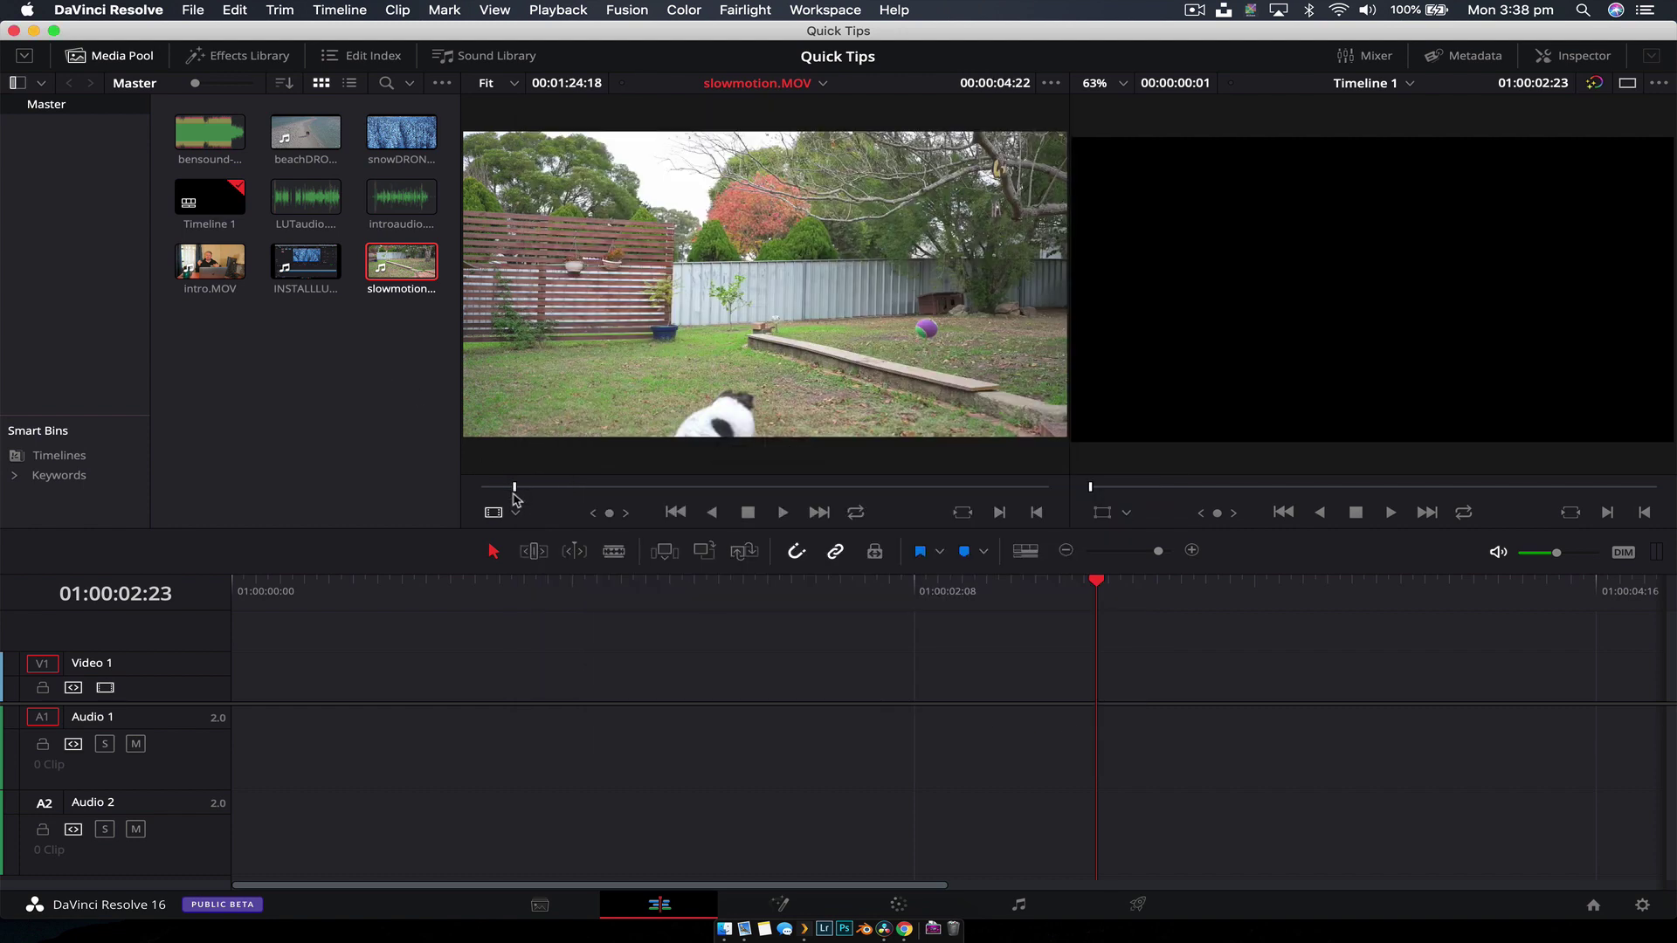
key("space")
left_click_drag(514, 496, 580, 486)
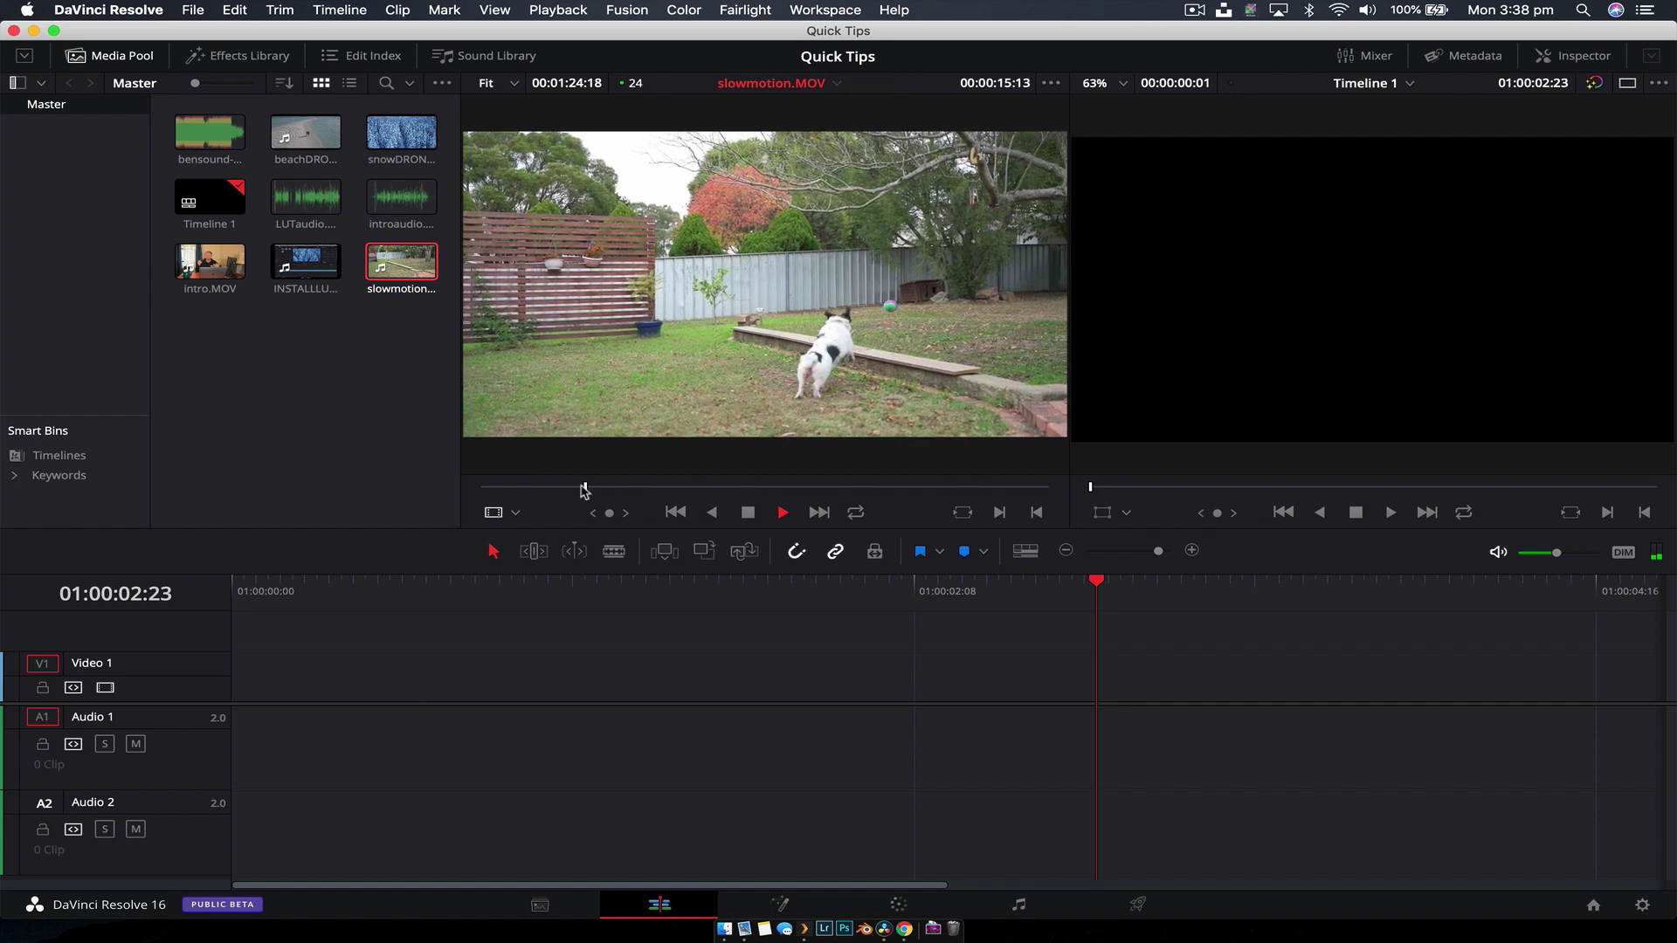
key("space")
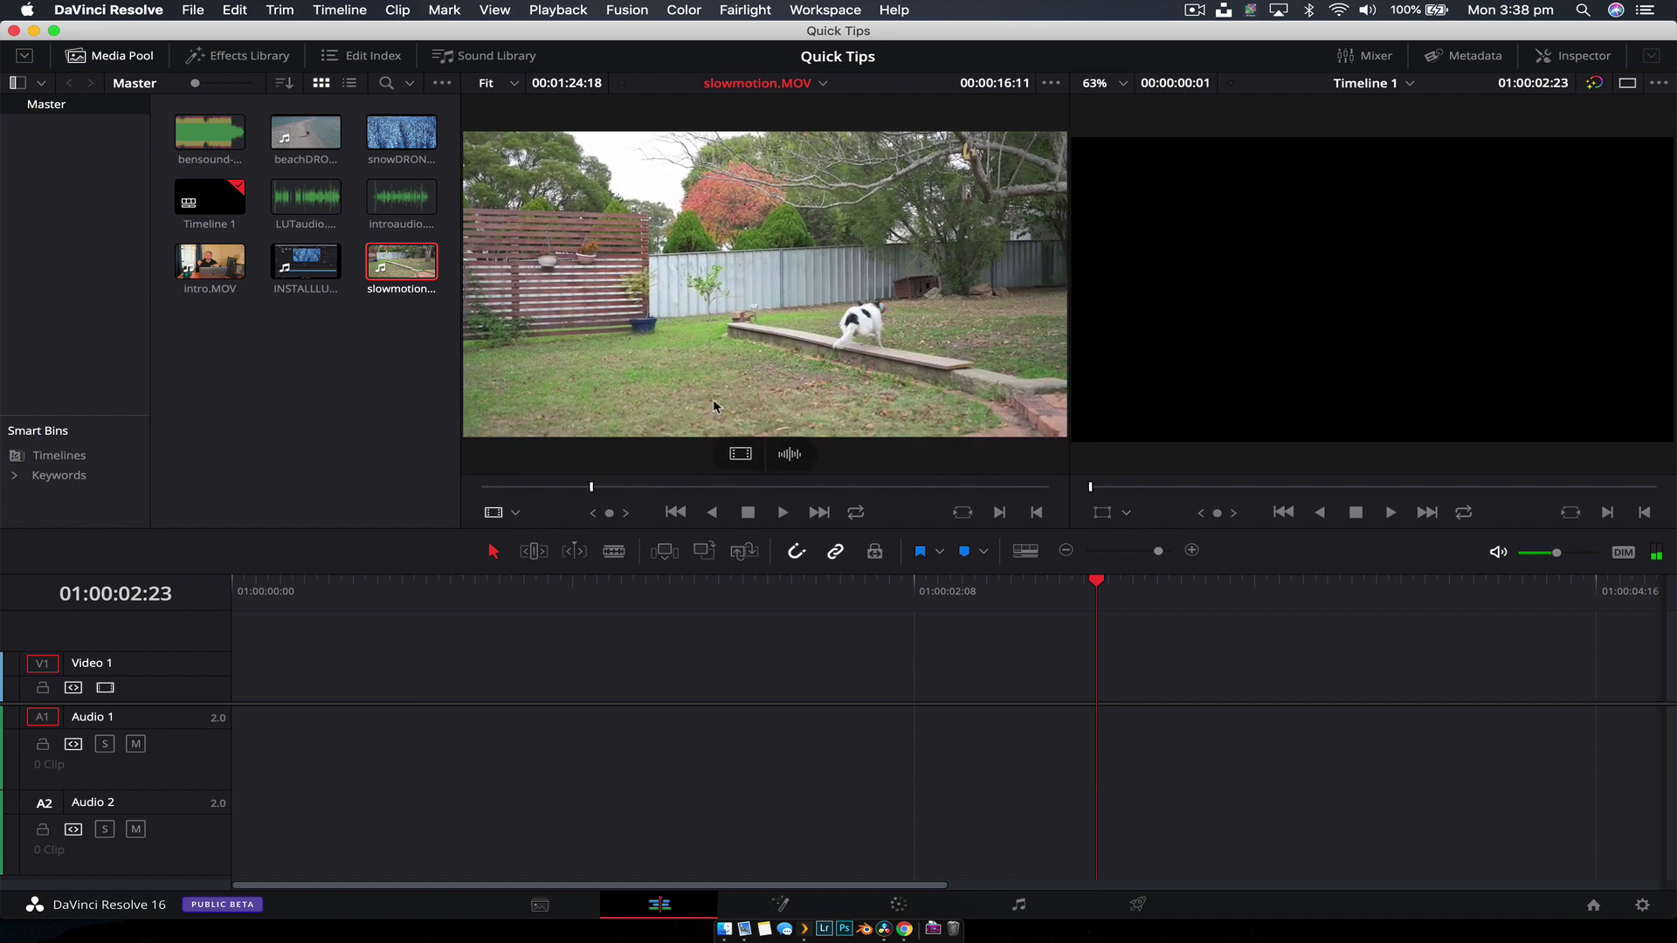
mouse_move(716, 404)
left_click_drag(590, 487, 654, 490)
key("i")
Mark the Out point and place the video-only selection on Video 1, zoomed to fit
key("o")
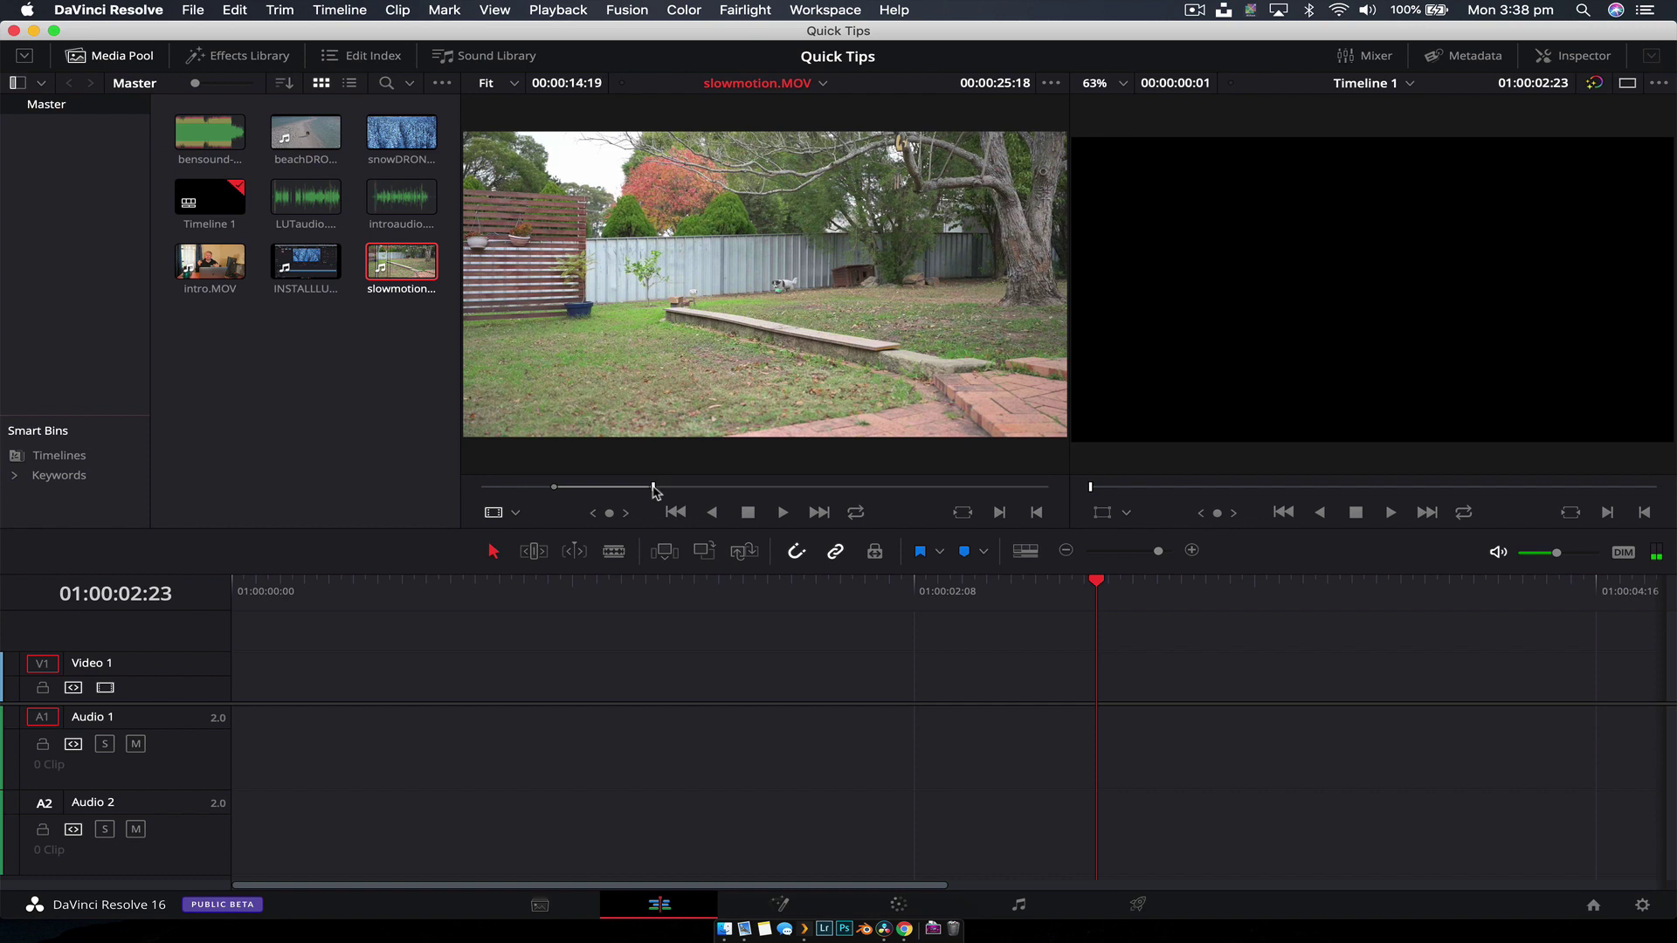
left_click_drag(741, 454, 247, 711)
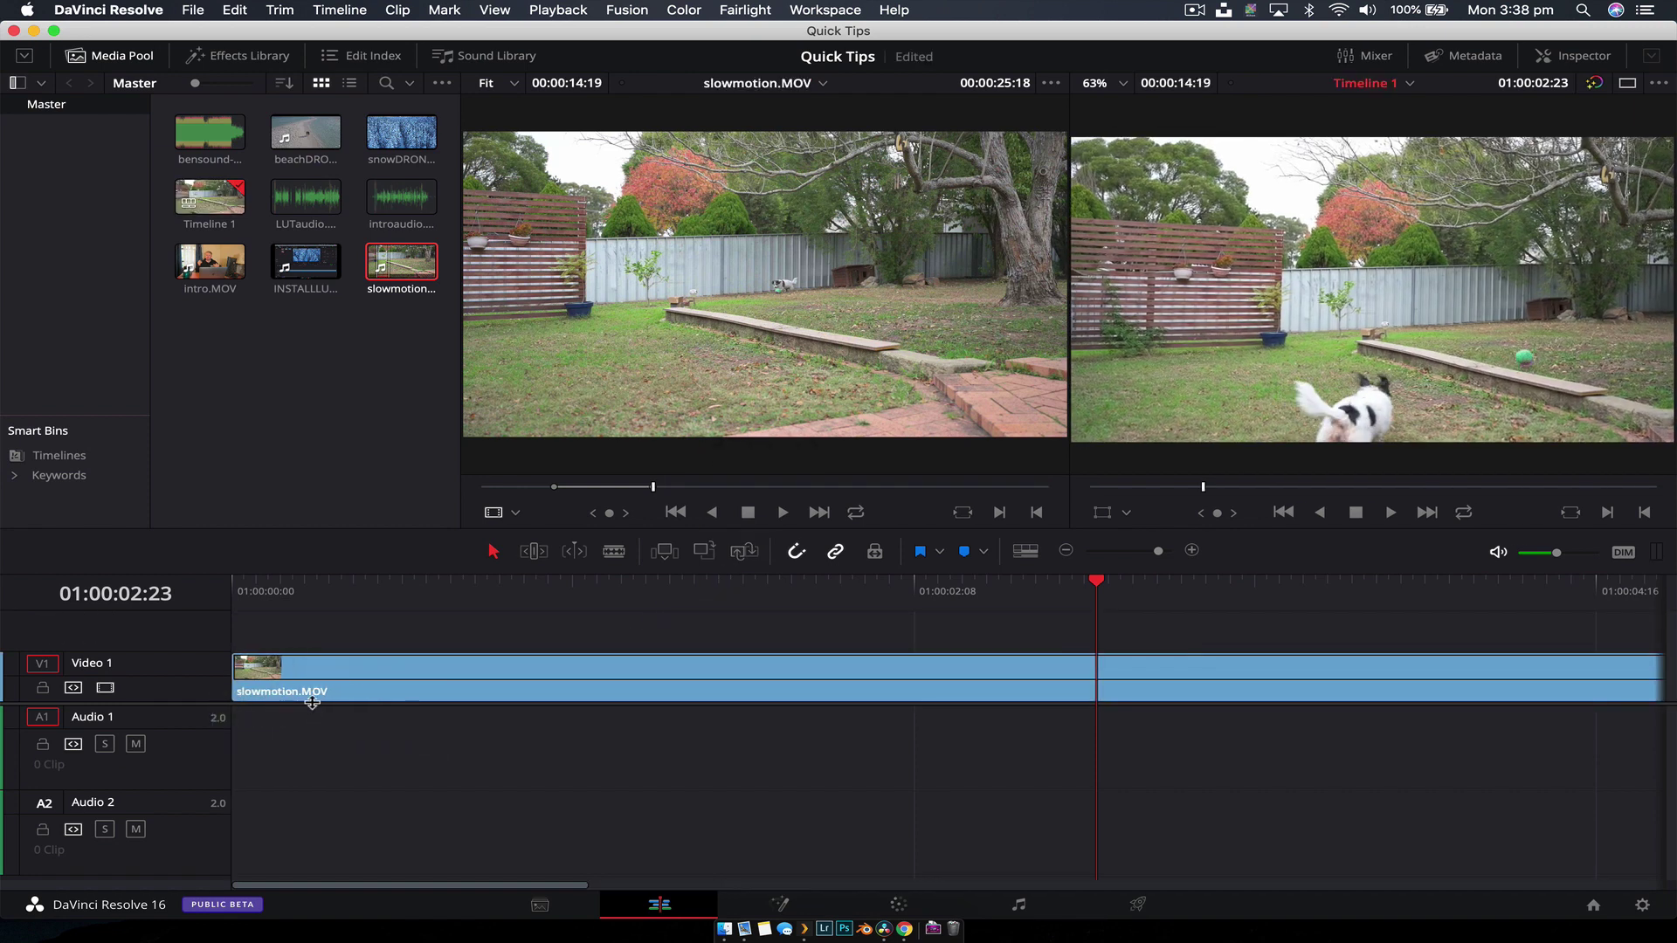
key("shift+z")
Turn on Retime Controls for the timeline clip and scrub to where the slow section begins
left_click(335, 693)
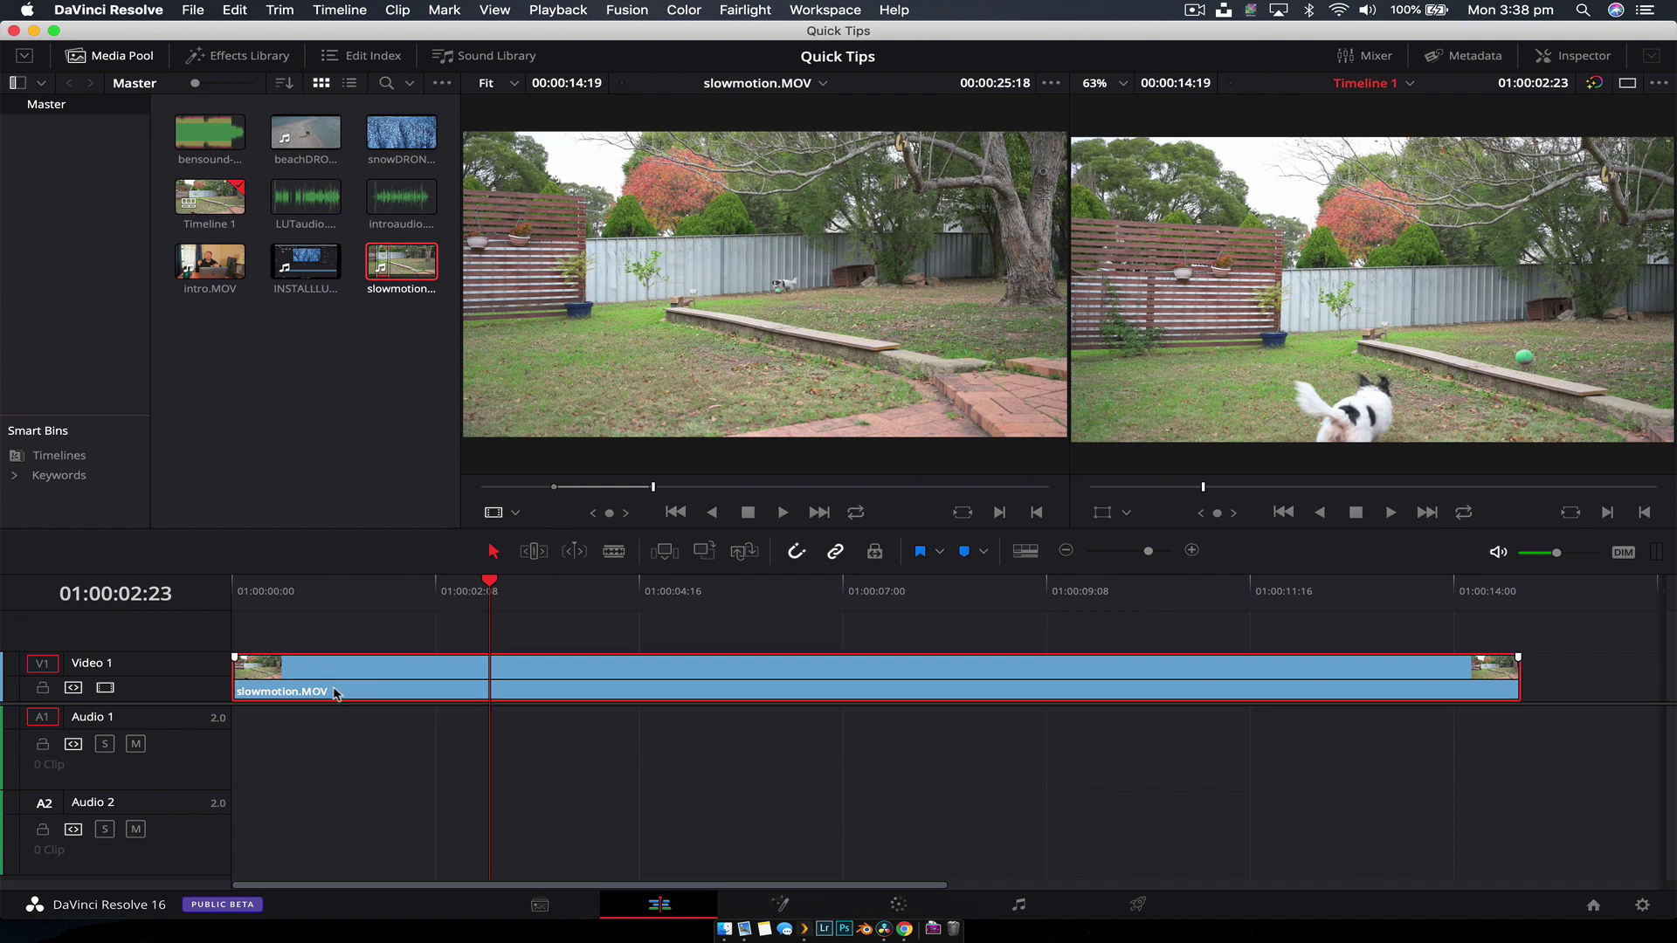
right_click(483, 690)
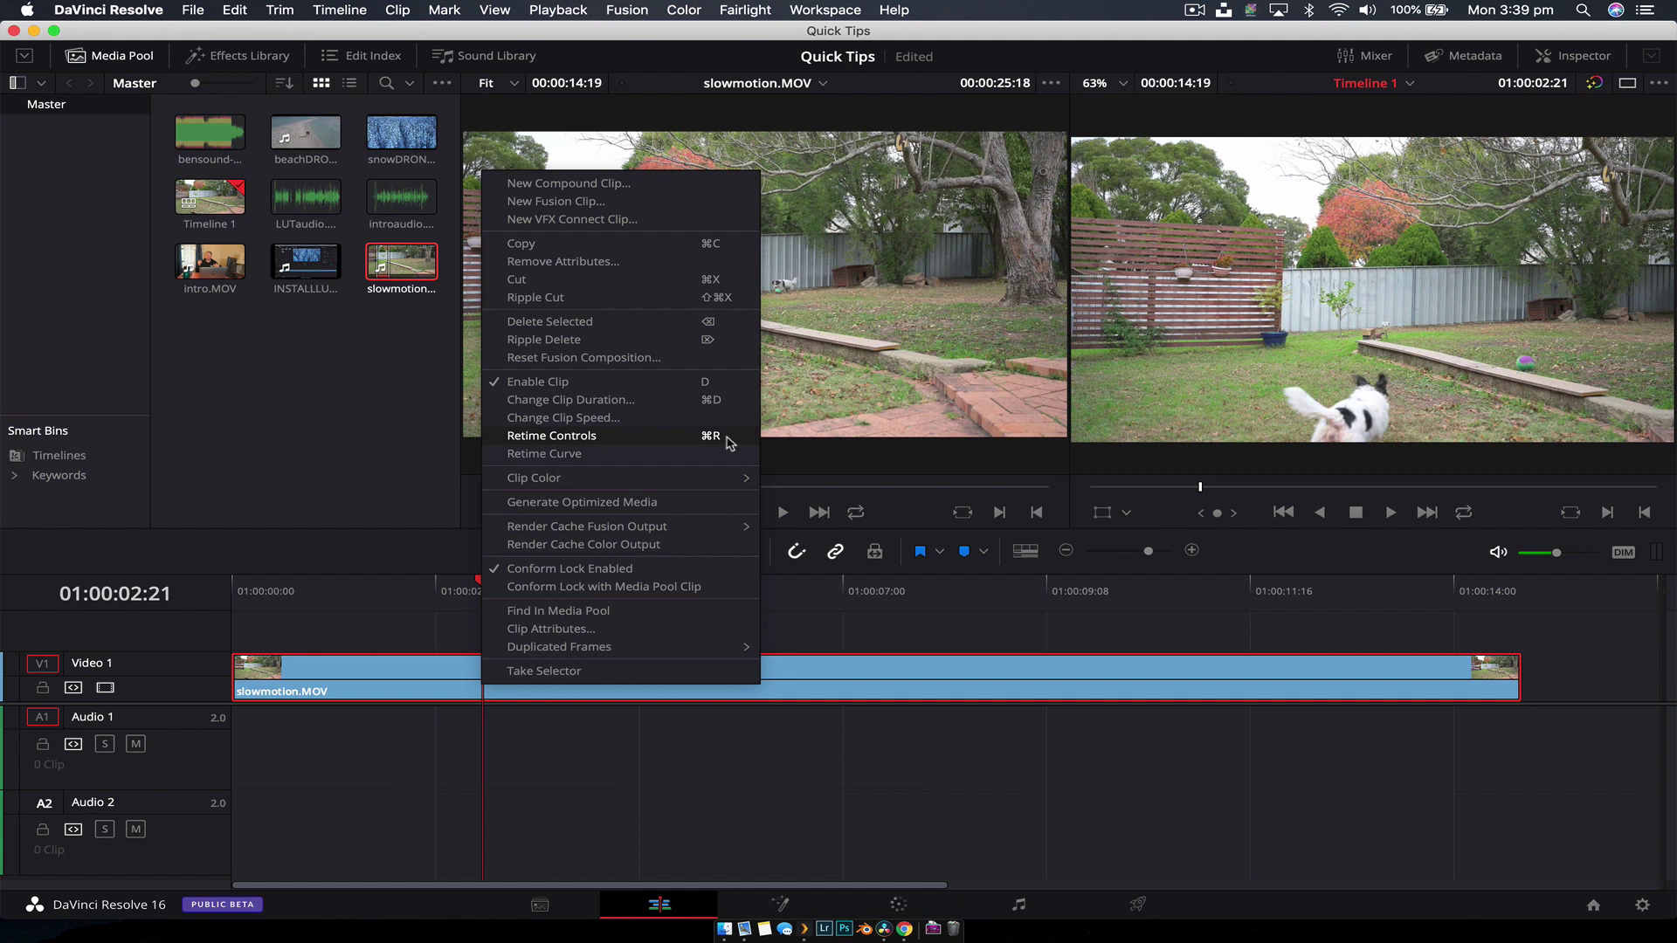
left_click(729, 443)
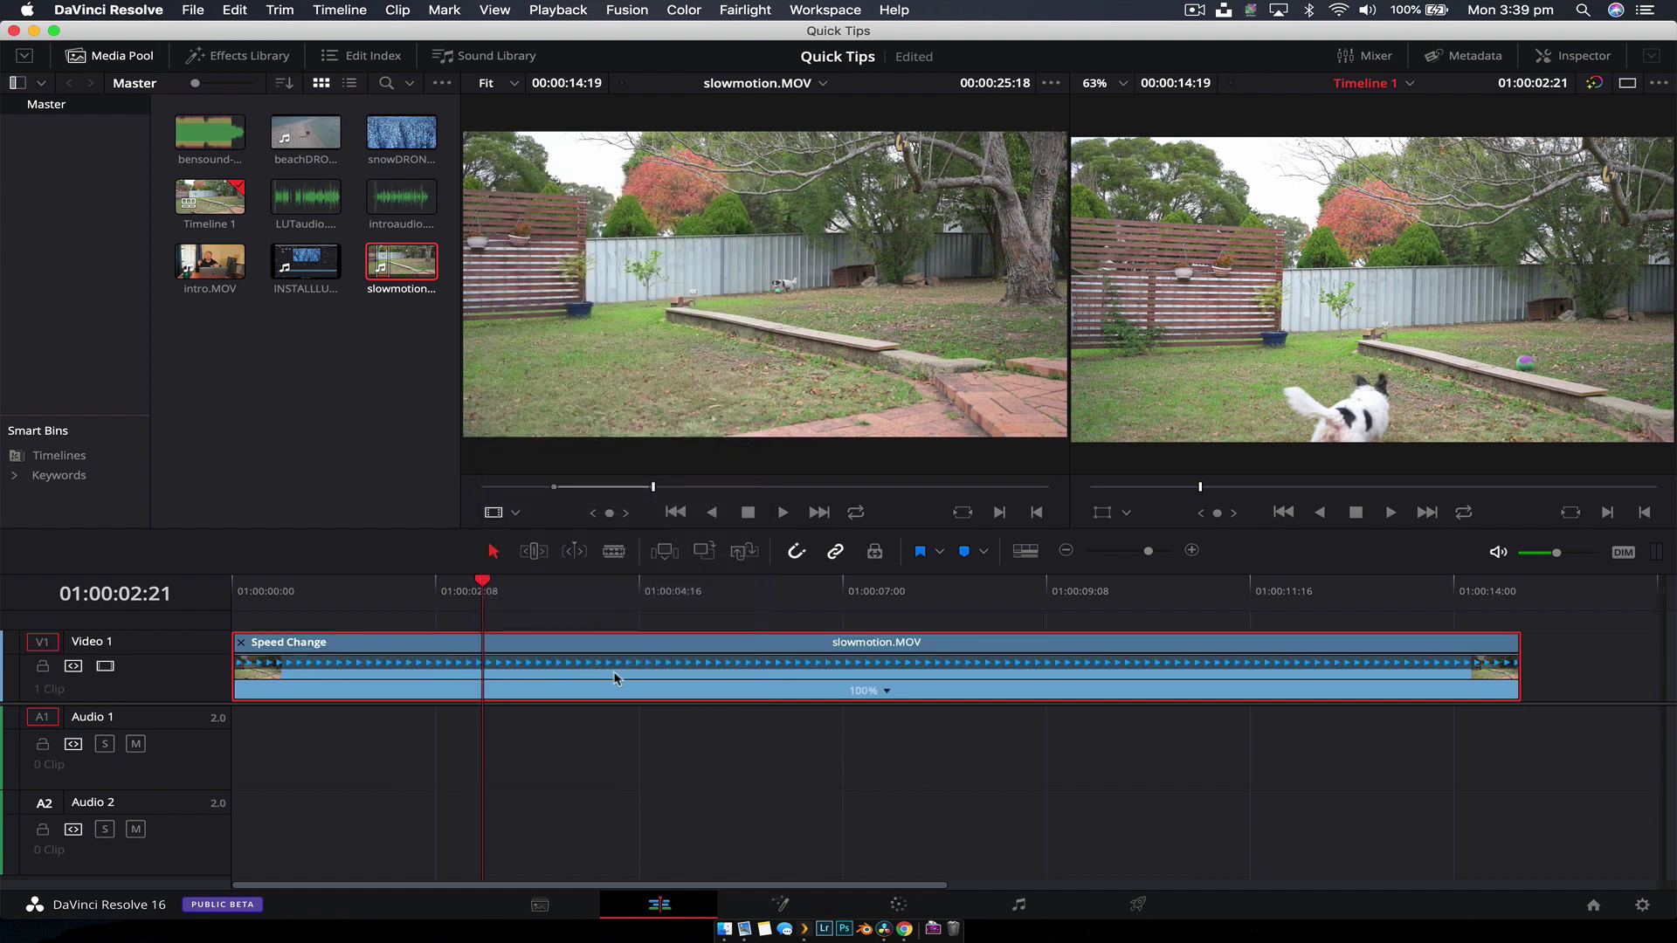
left_click(253, 590)
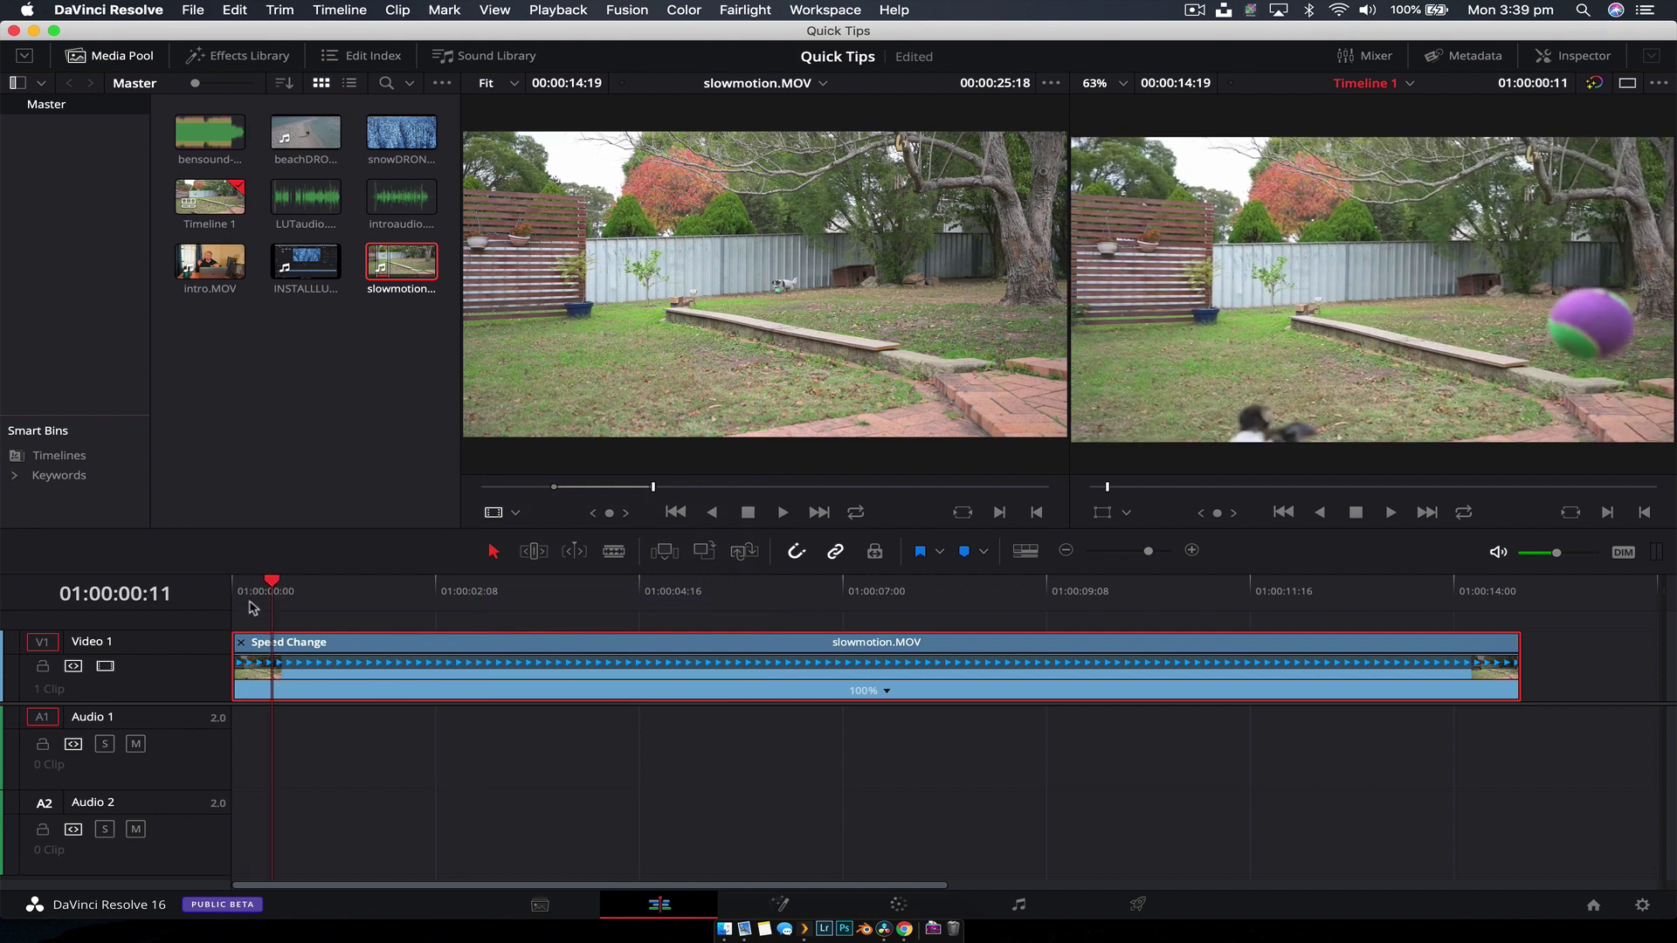
left_click_drag(254, 609, 515, 602)
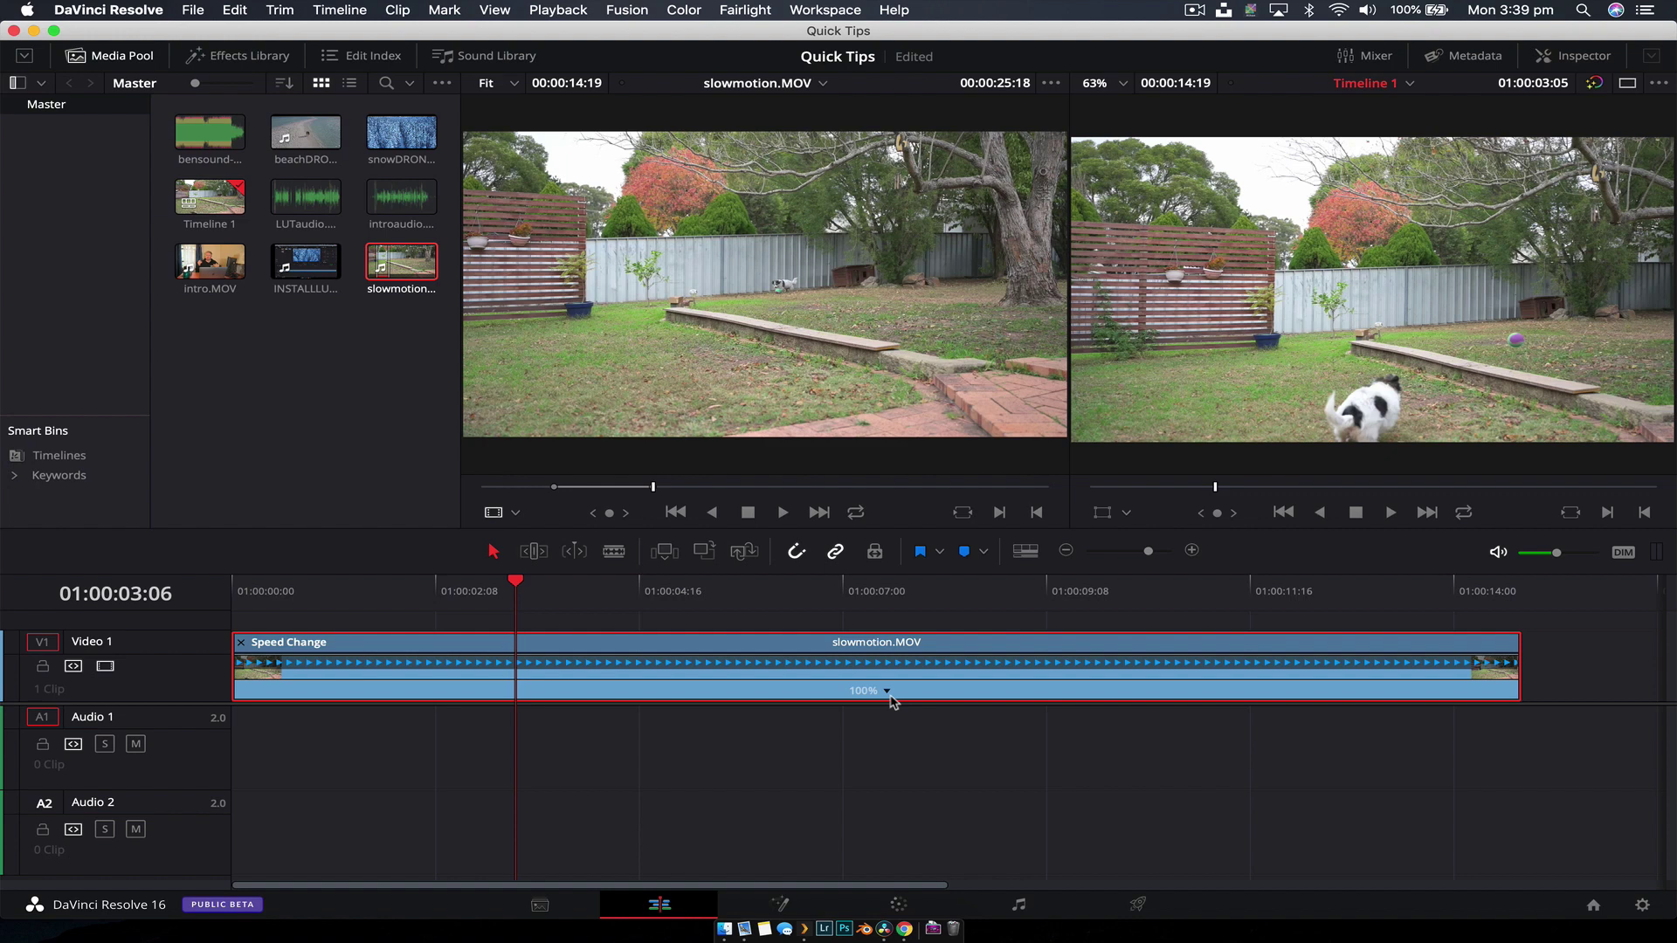
left_click_drag(255, 590, 616, 571)
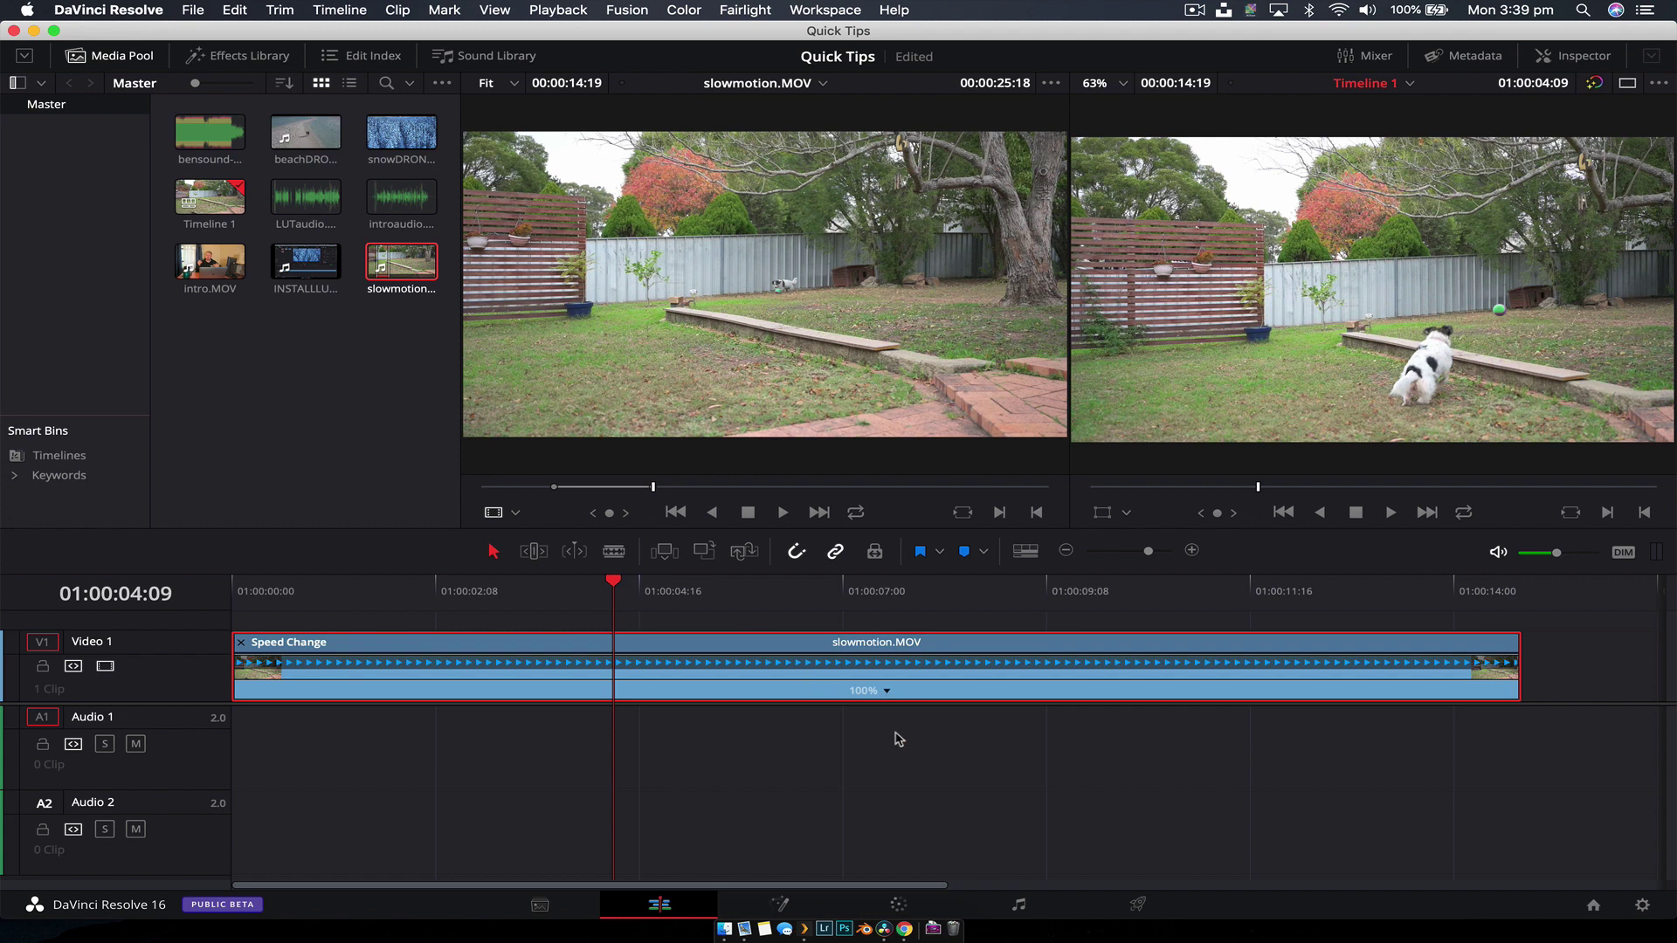
Add speed points at the start and end of the dog's action on the timeline clip
left_click(889, 693)
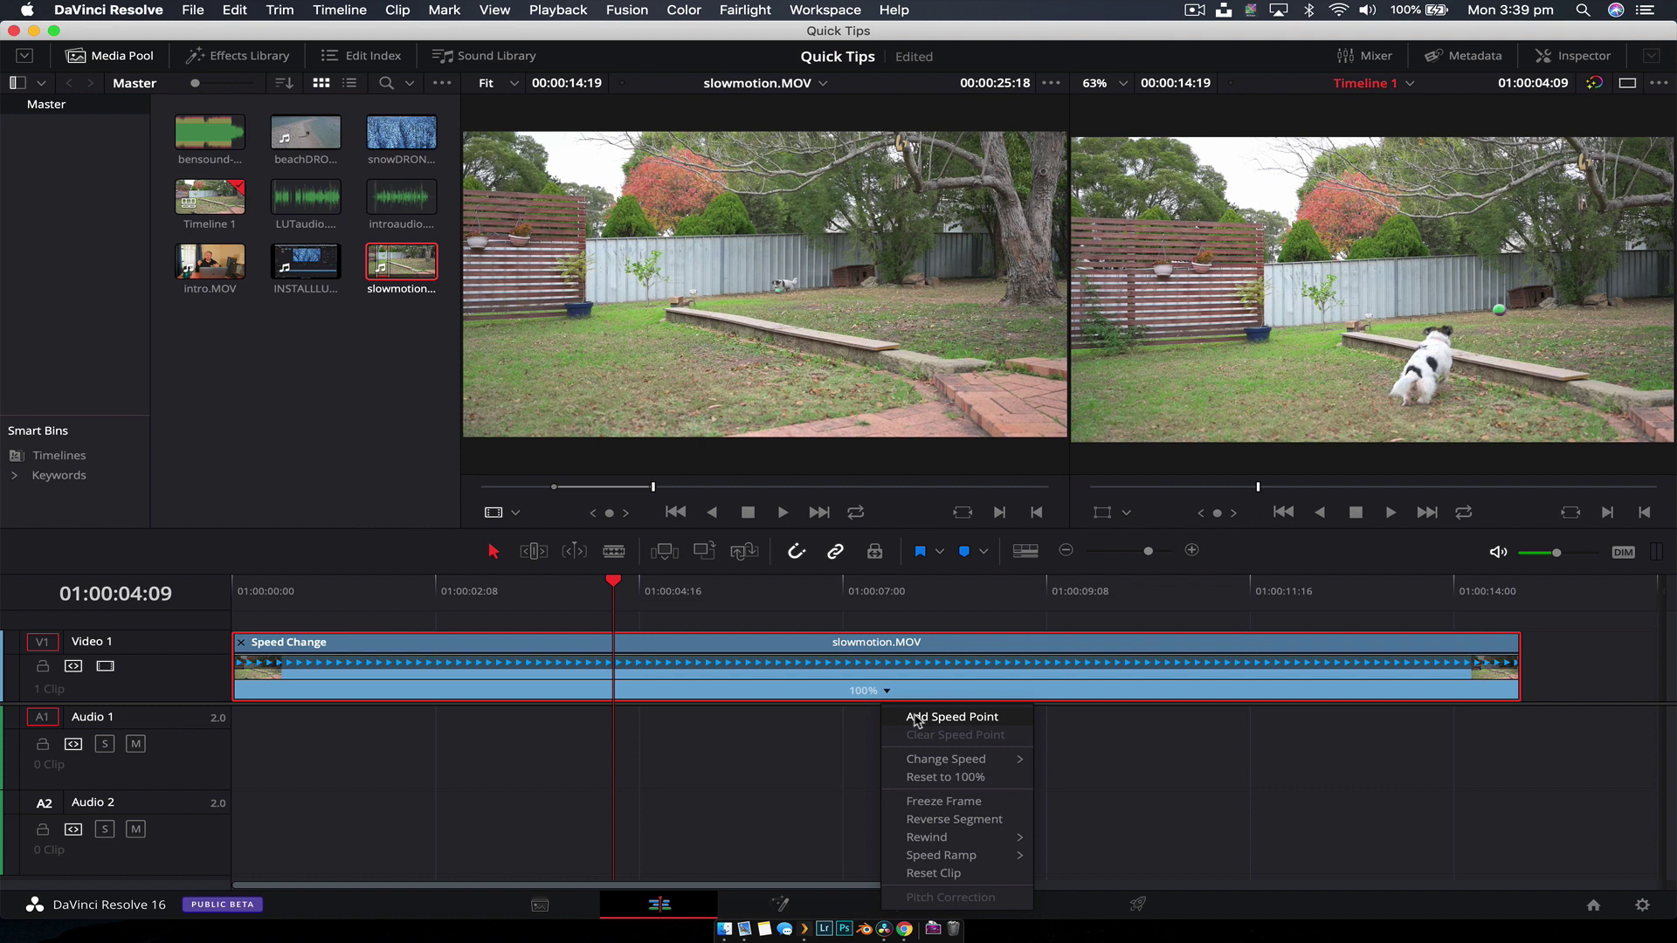
left_click(916, 718)
left_click_drag(629, 592, 867, 581)
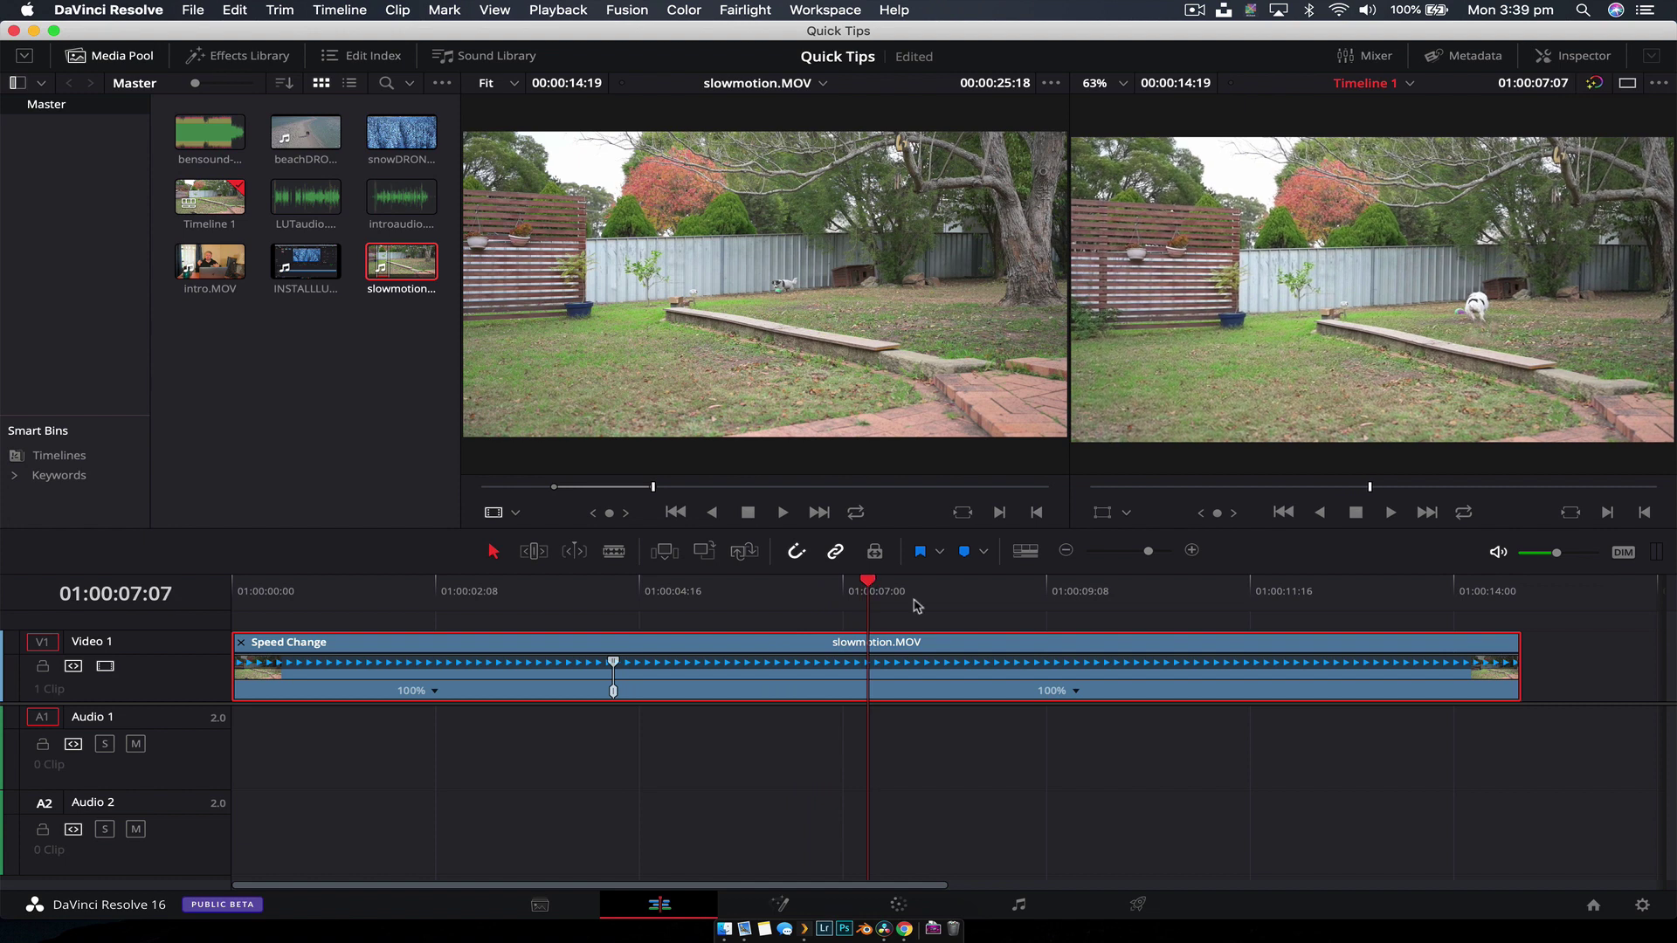
left_click(1077, 691)
left_click(1108, 716)
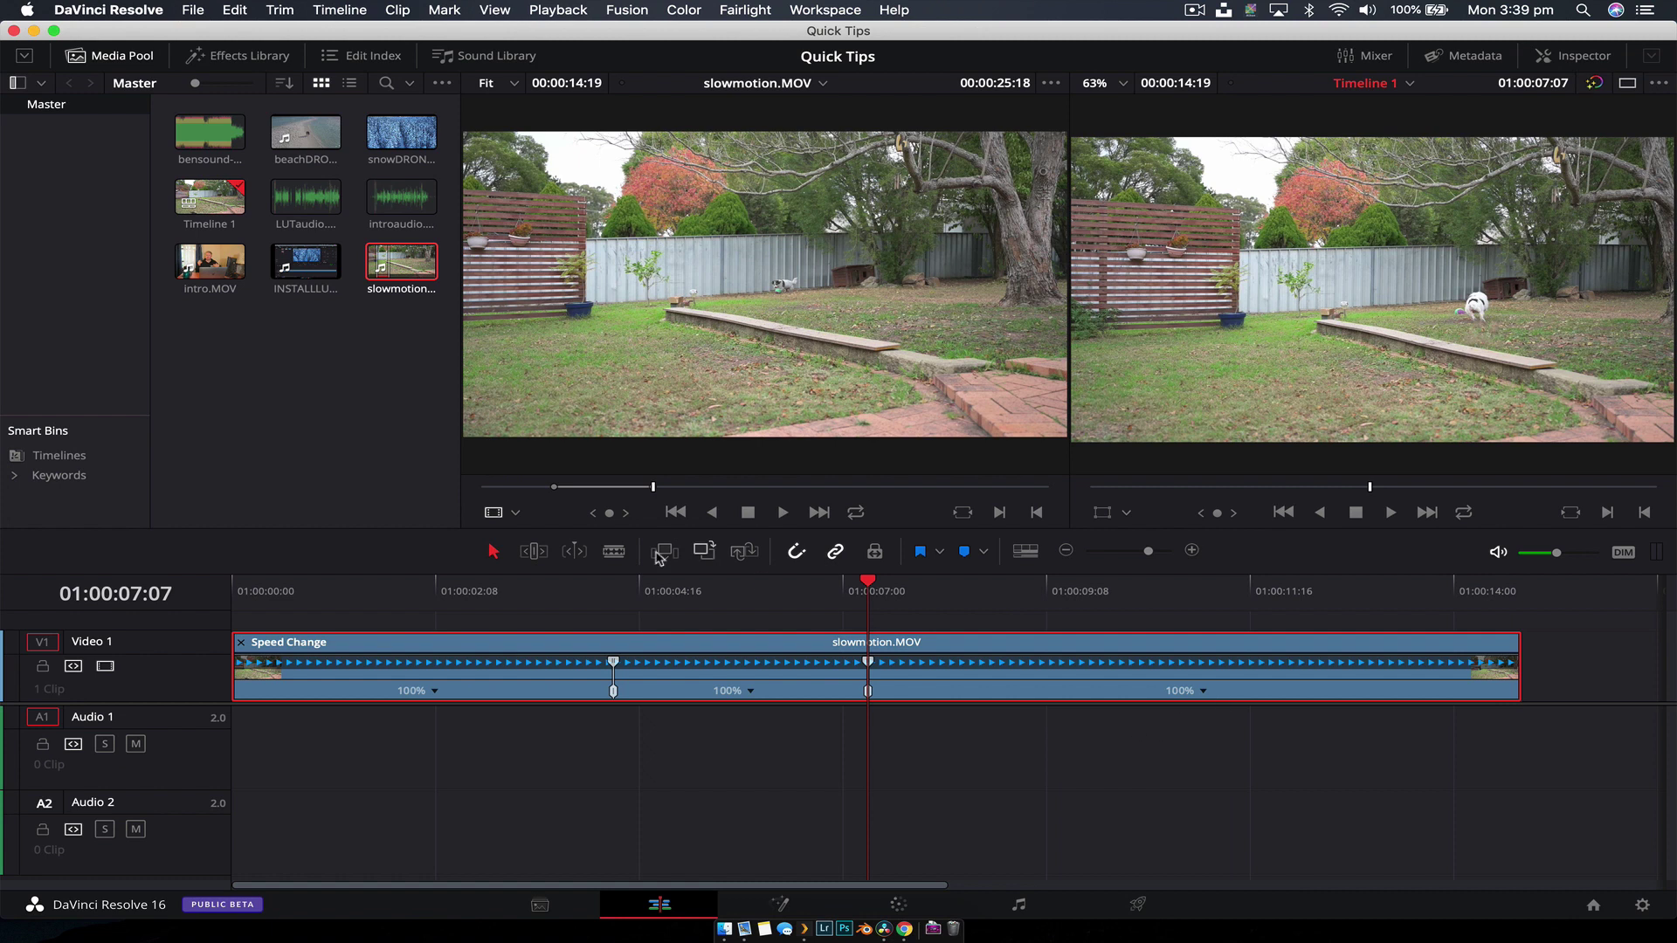
left_click_drag(636, 591, 728, 594)
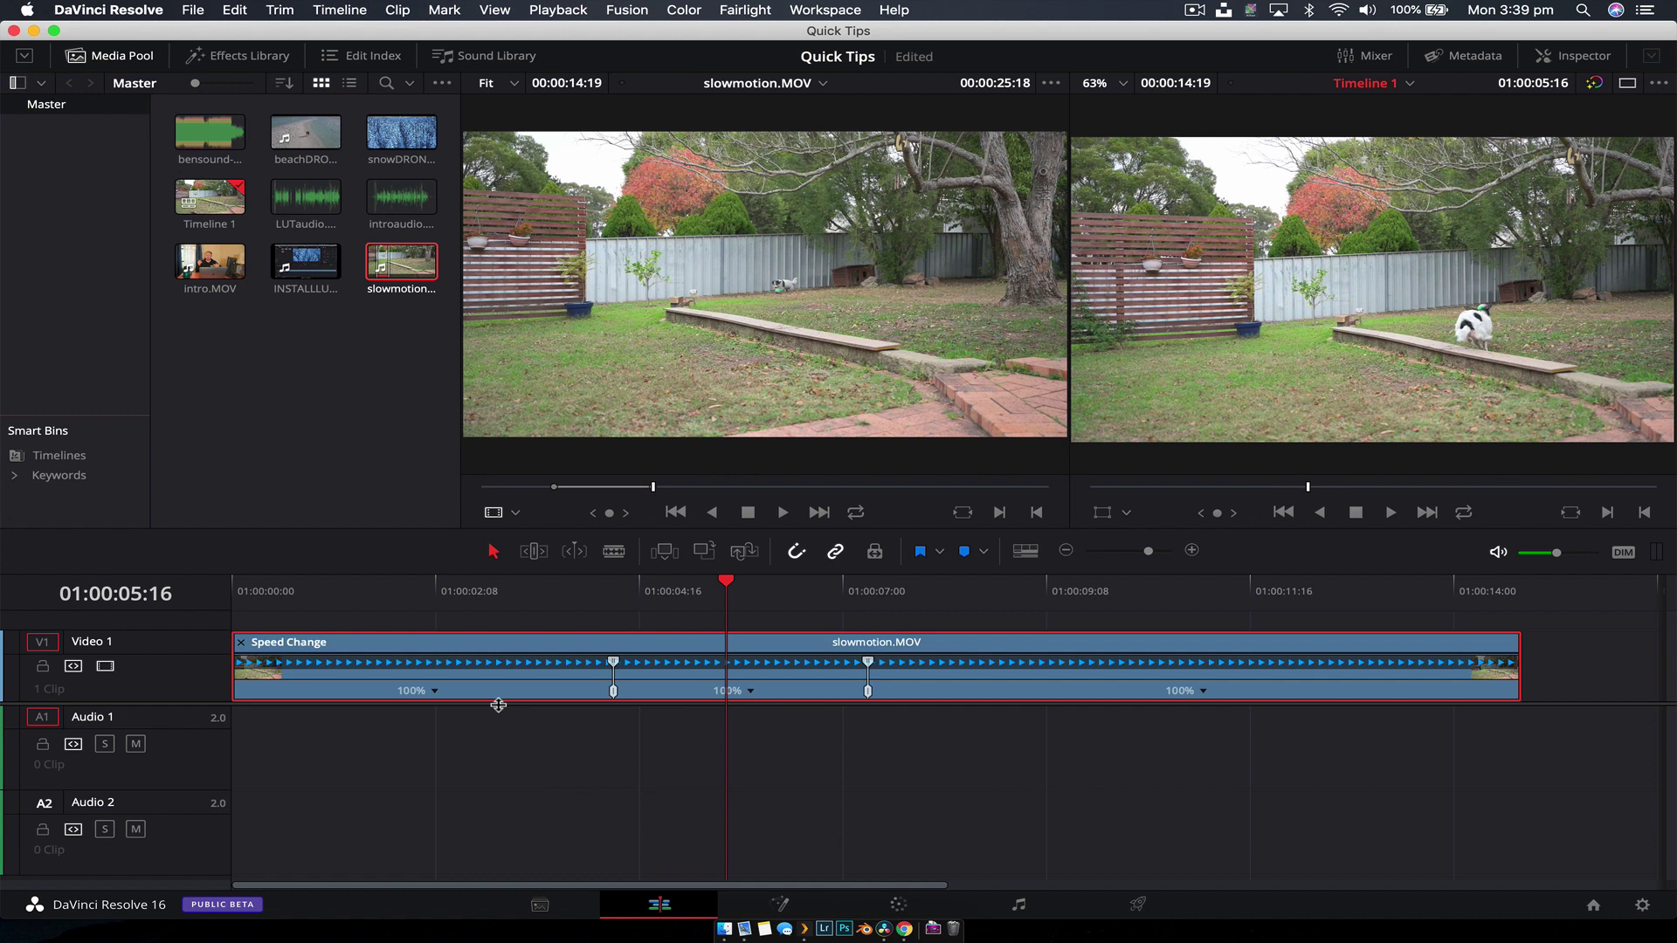
Set the first and last clip sections to 800% speed, keeping the middle at 100%
left_click(434, 692)
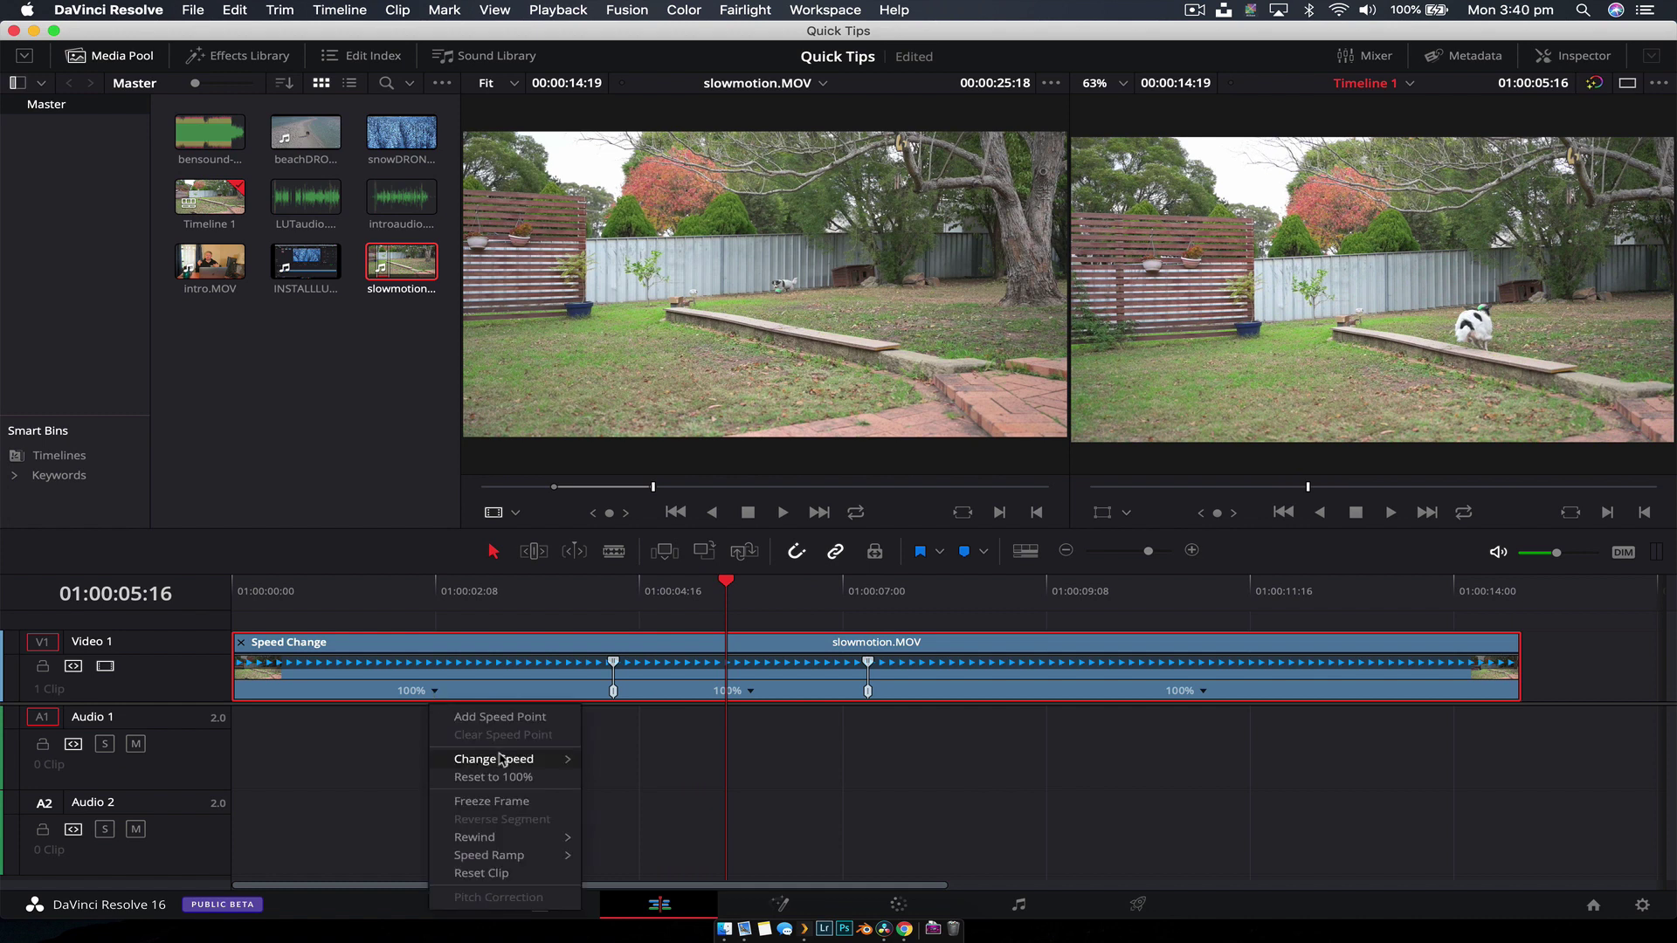
mouse_move(505, 759)
left_click(644, 904)
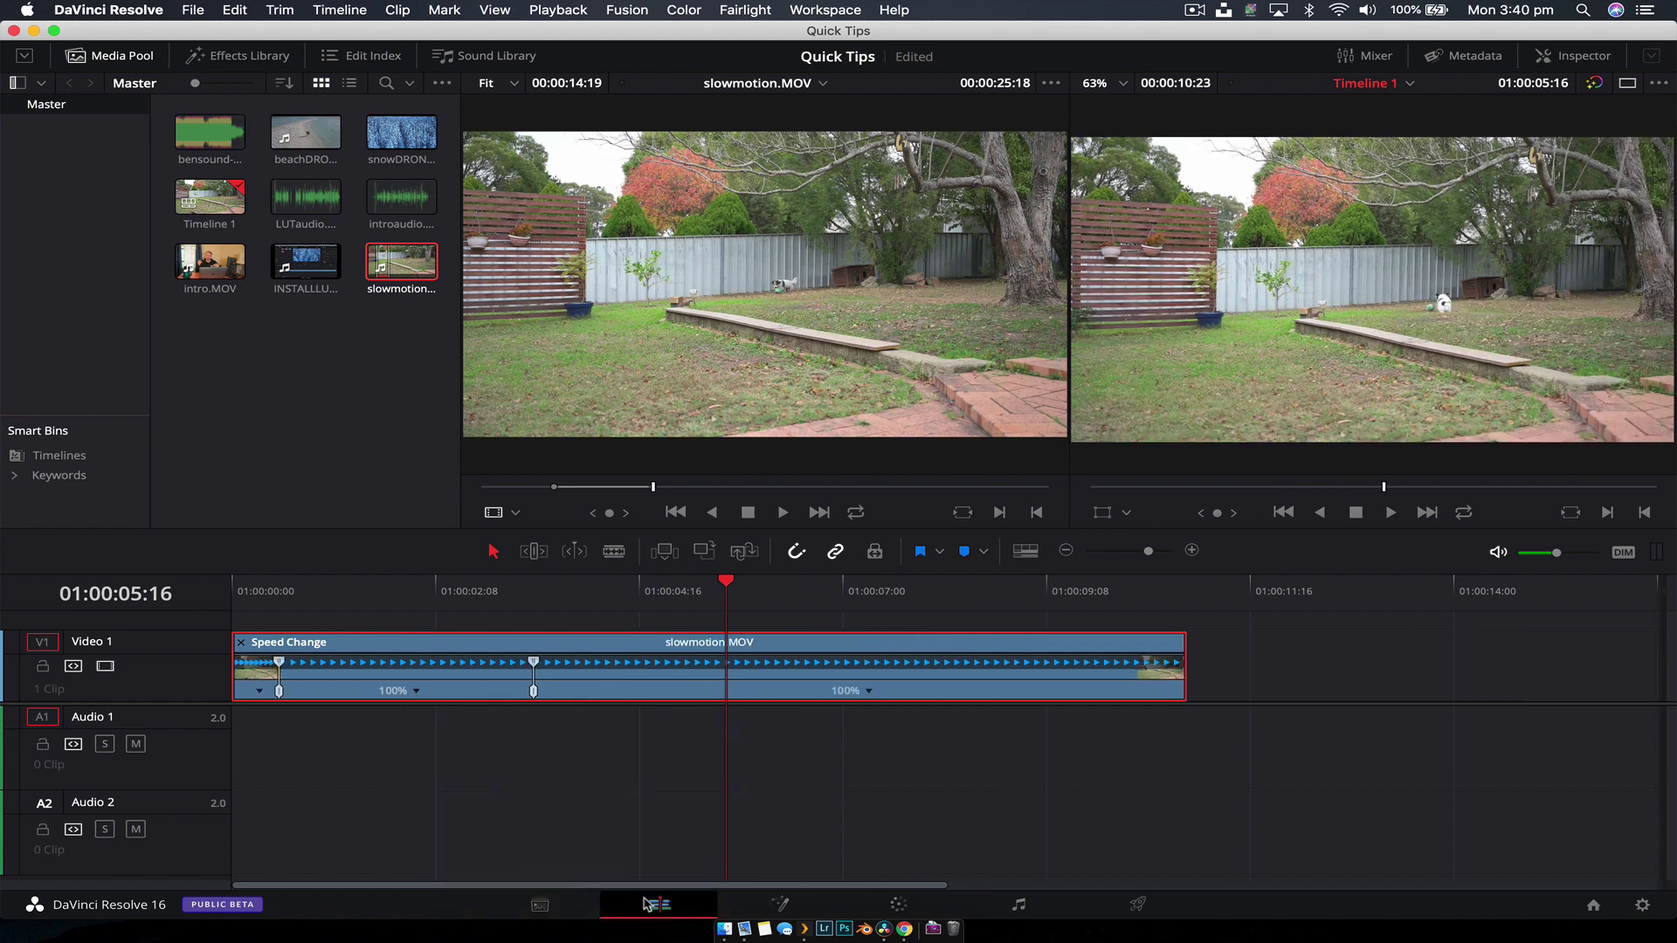
left_click_drag(264, 586, 244, 592)
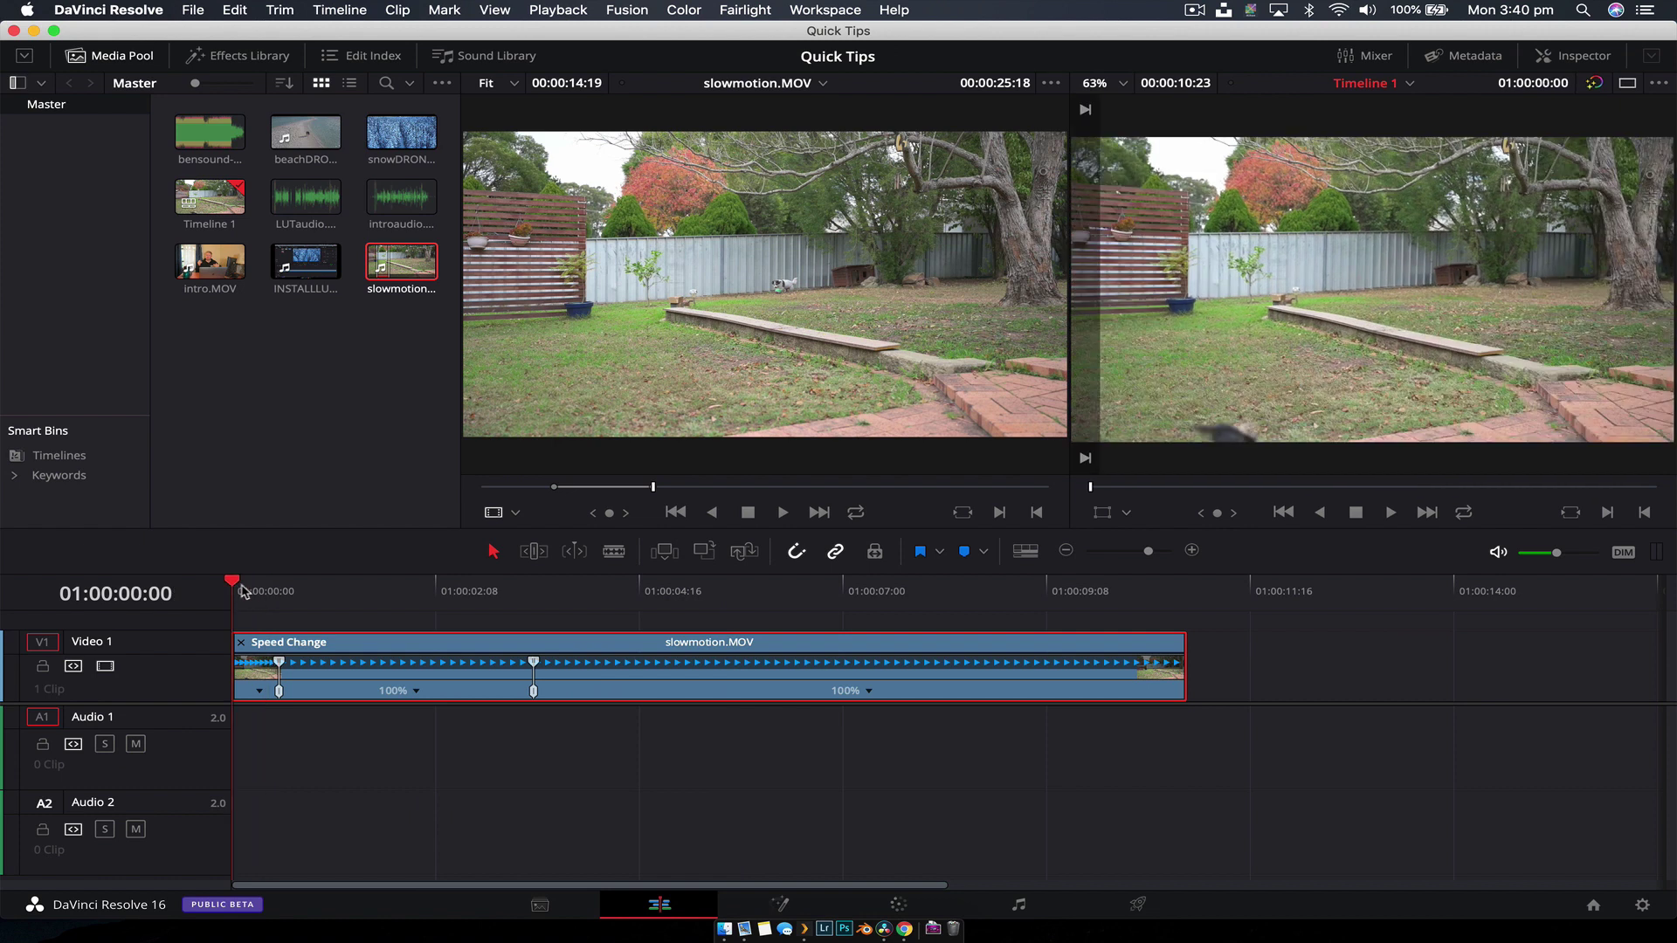
left_click(870, 691)
mouse_move(966, 759)
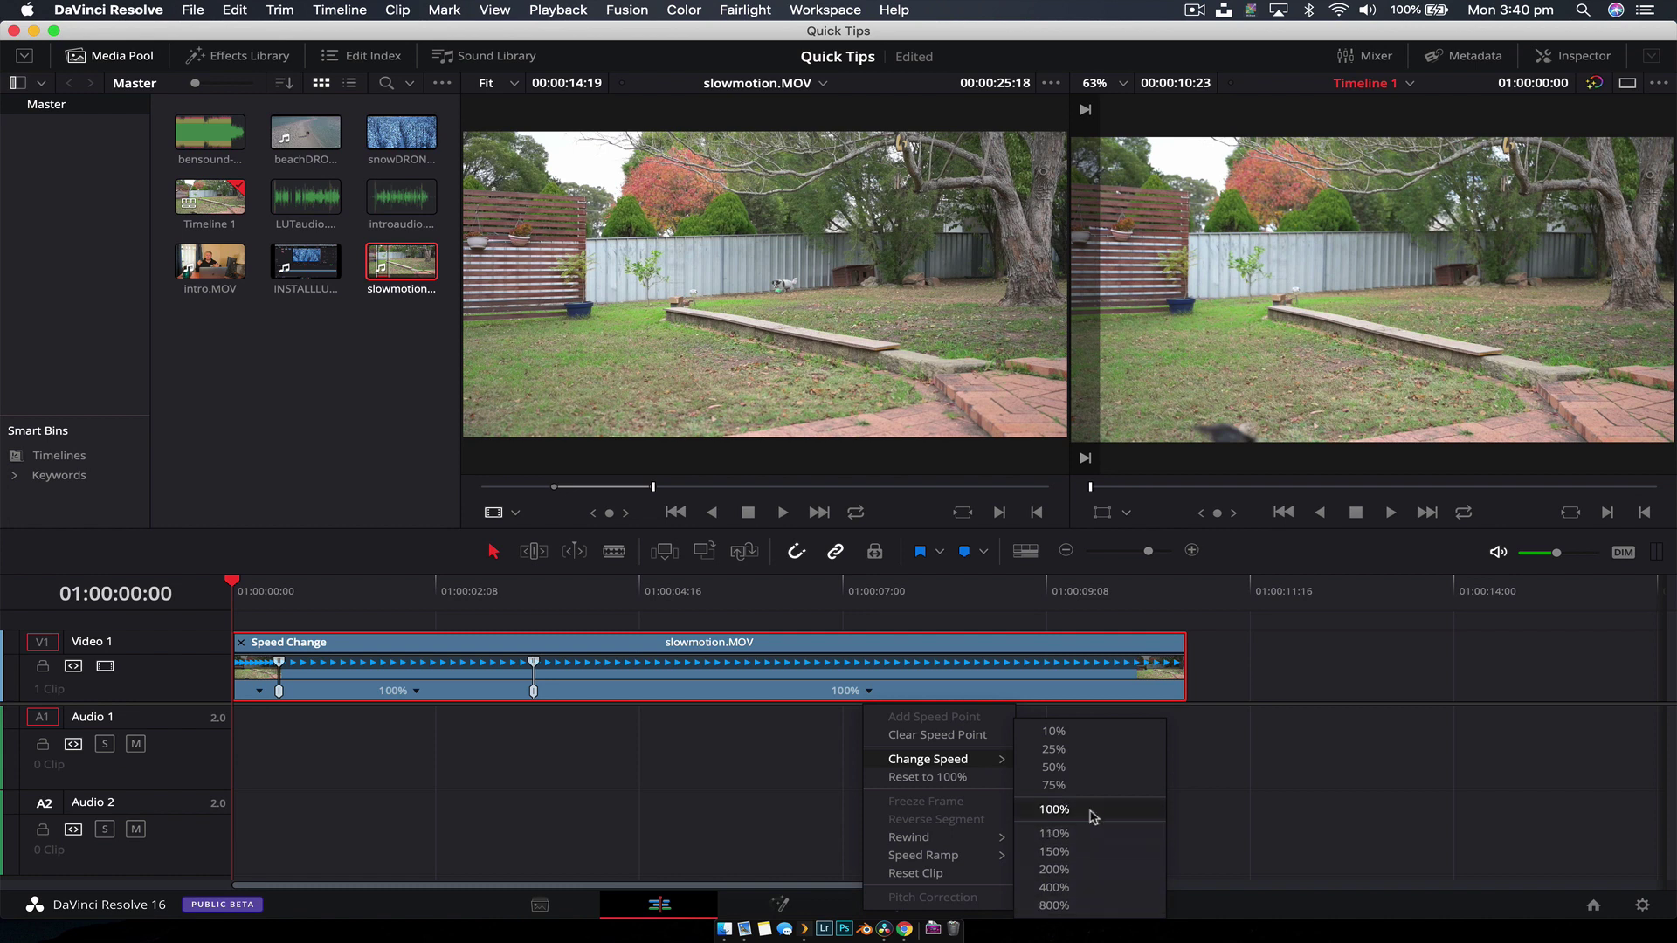
left_click(1054, 906)
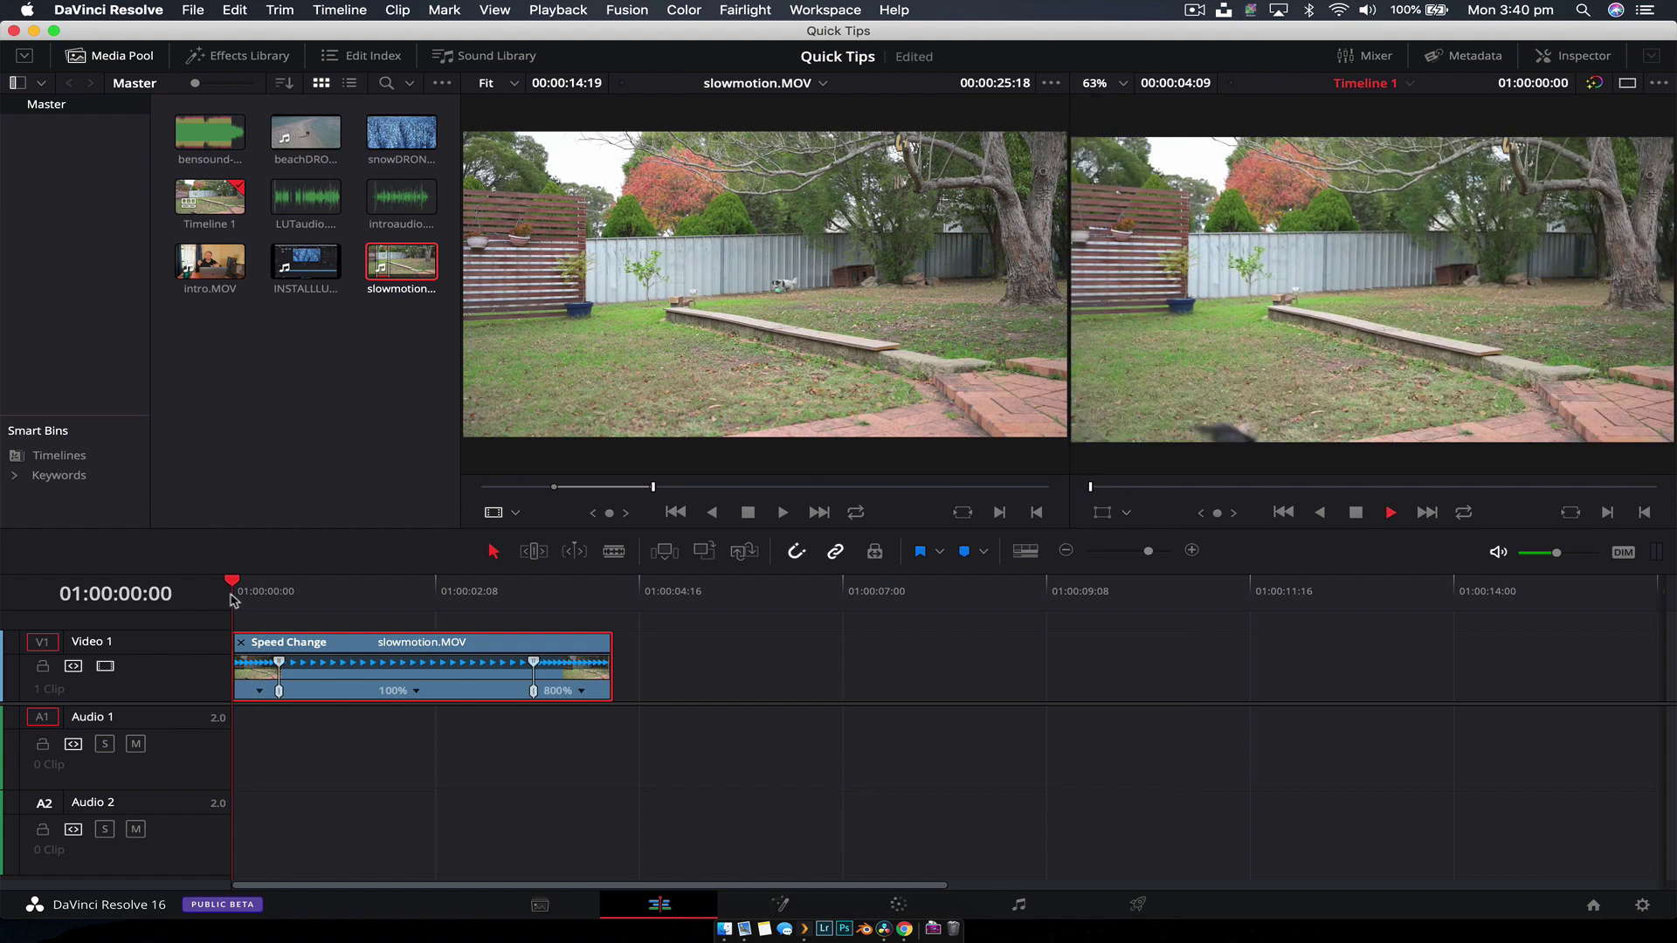
Play back the speed-ramped clip and zoom the timeline in on it
key("space")
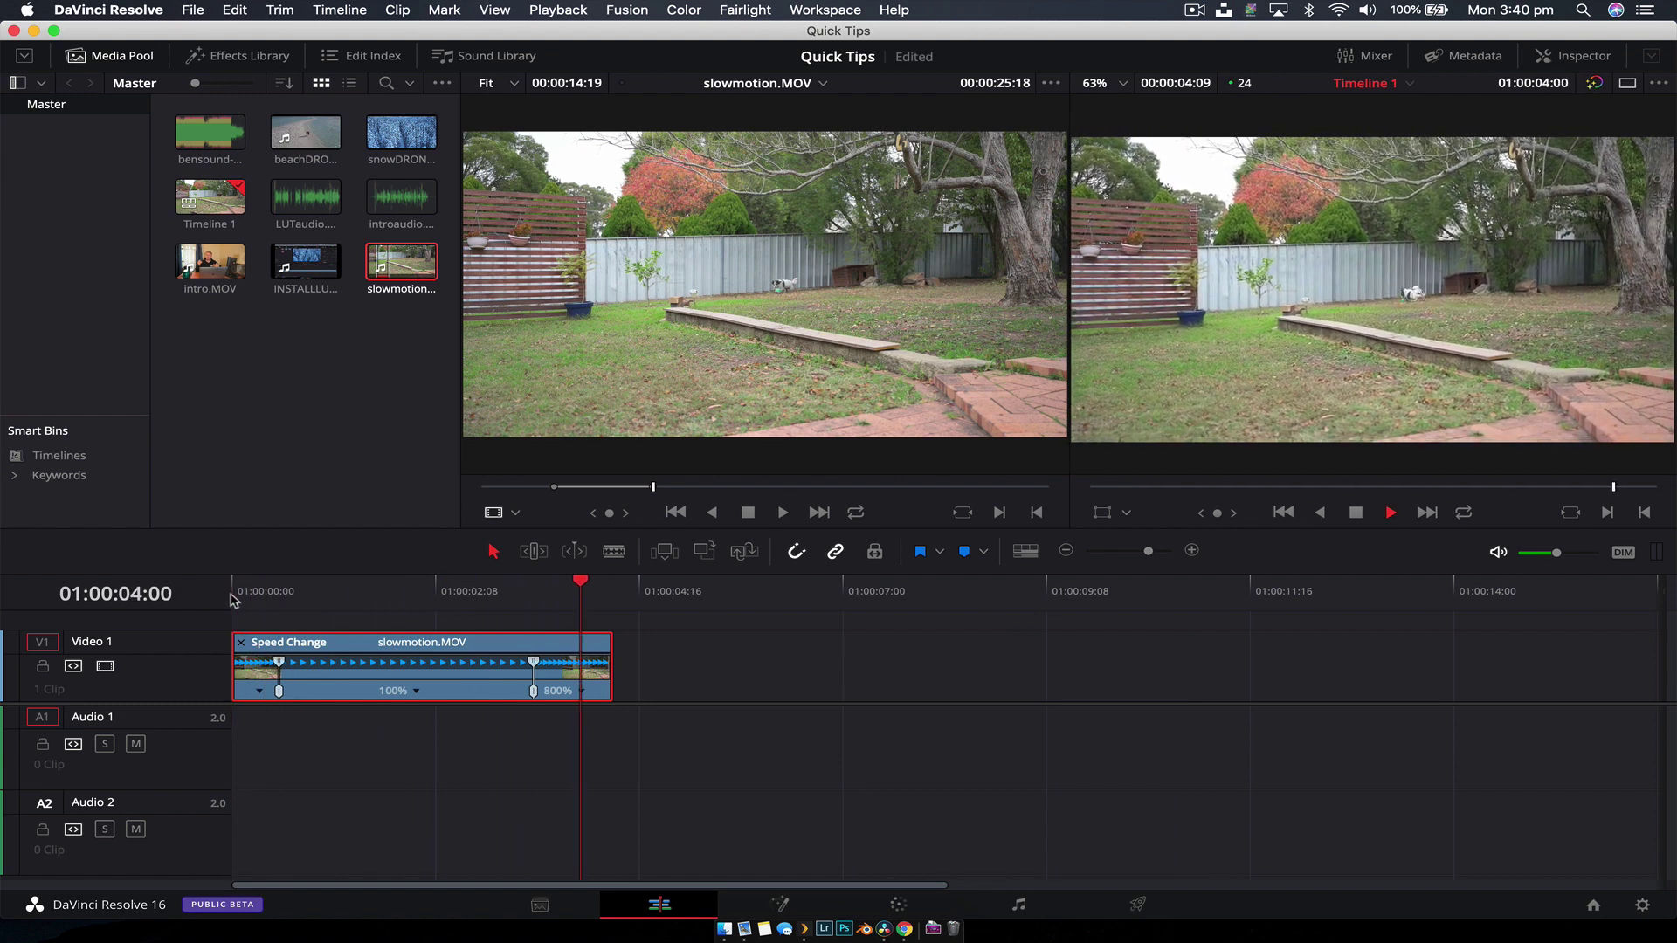
left_click(247, 603)
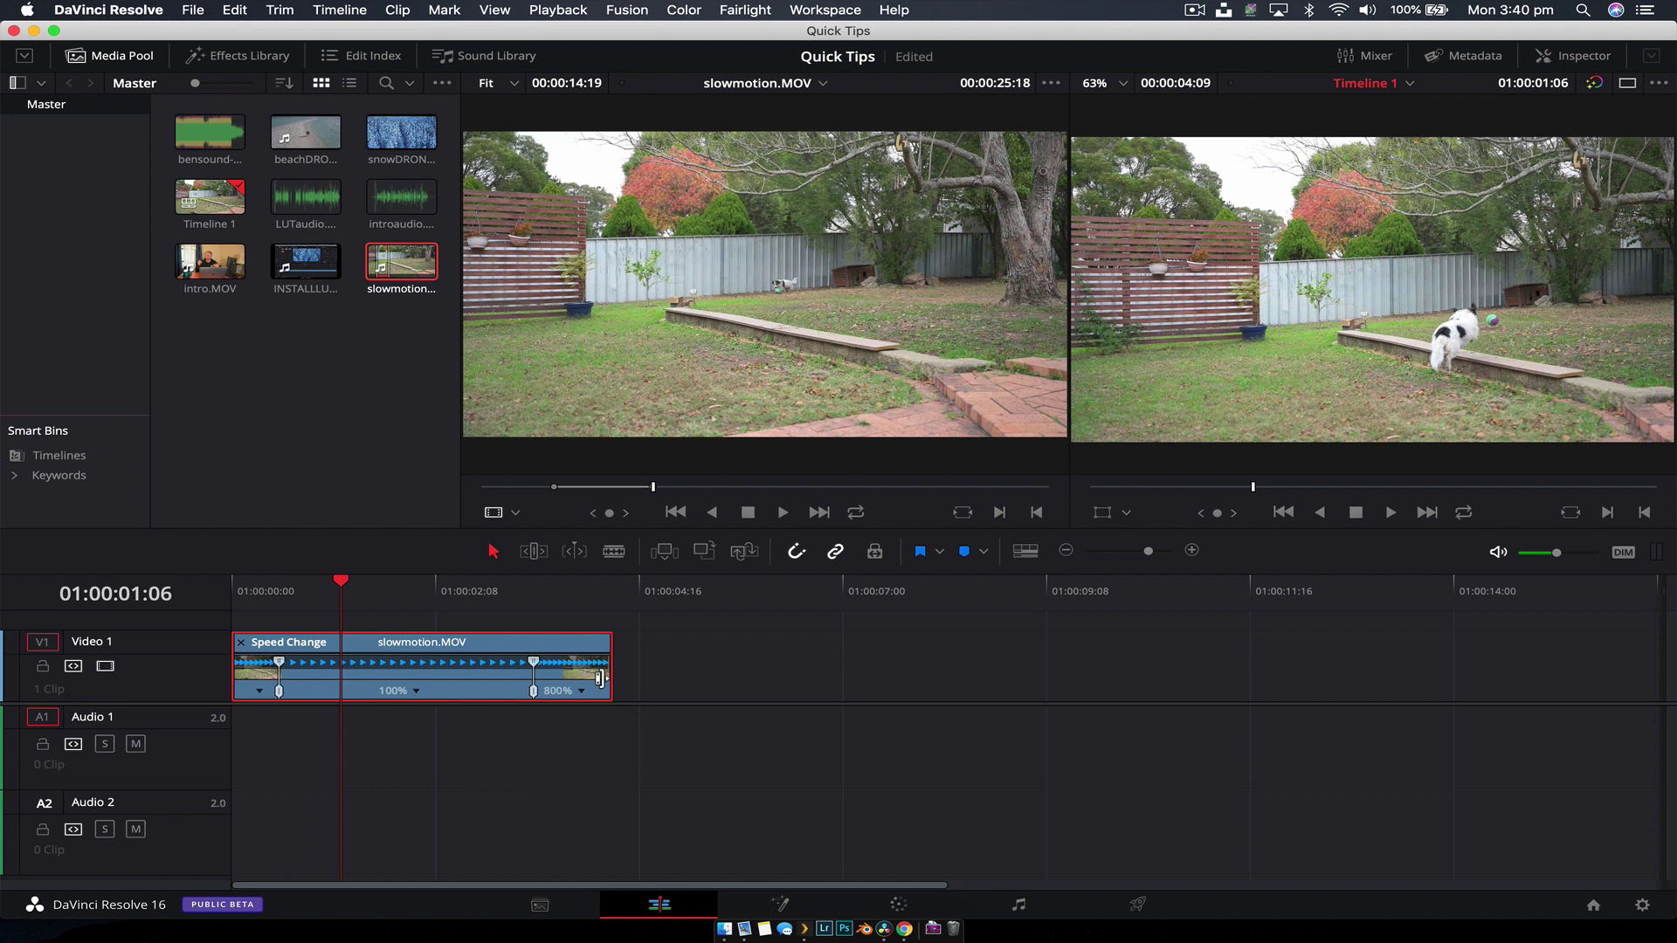
key("super+equal")
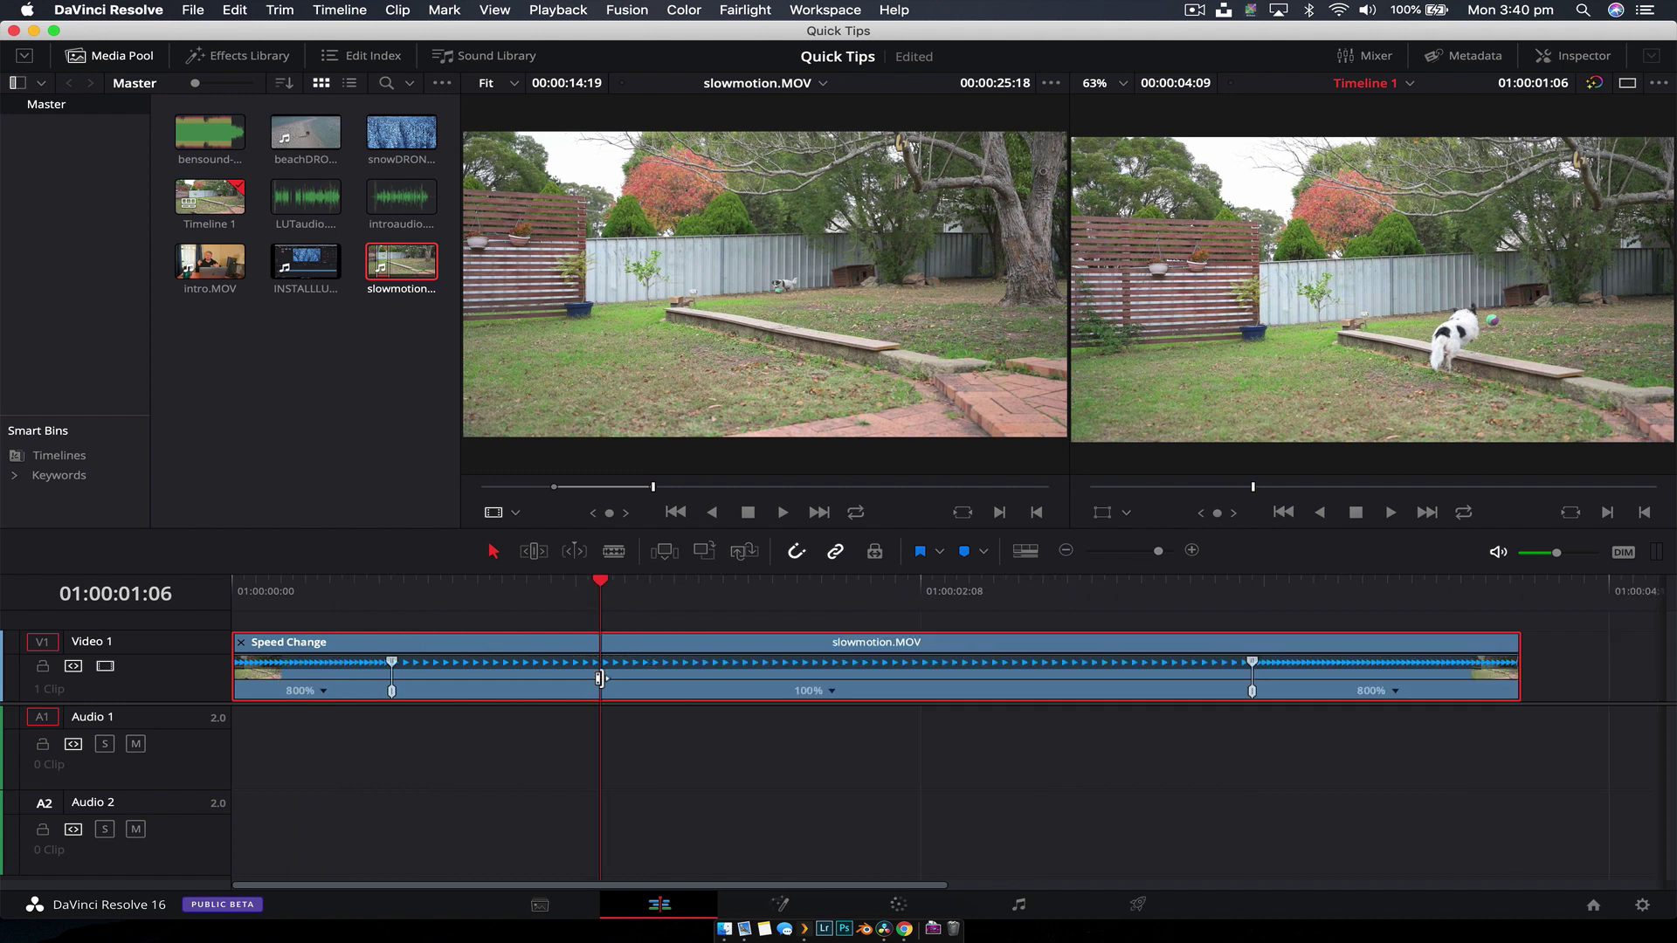
Show the clip's Retime Curve and enlarge its lane to view the Retime Frame curve
right_click(858, 649)
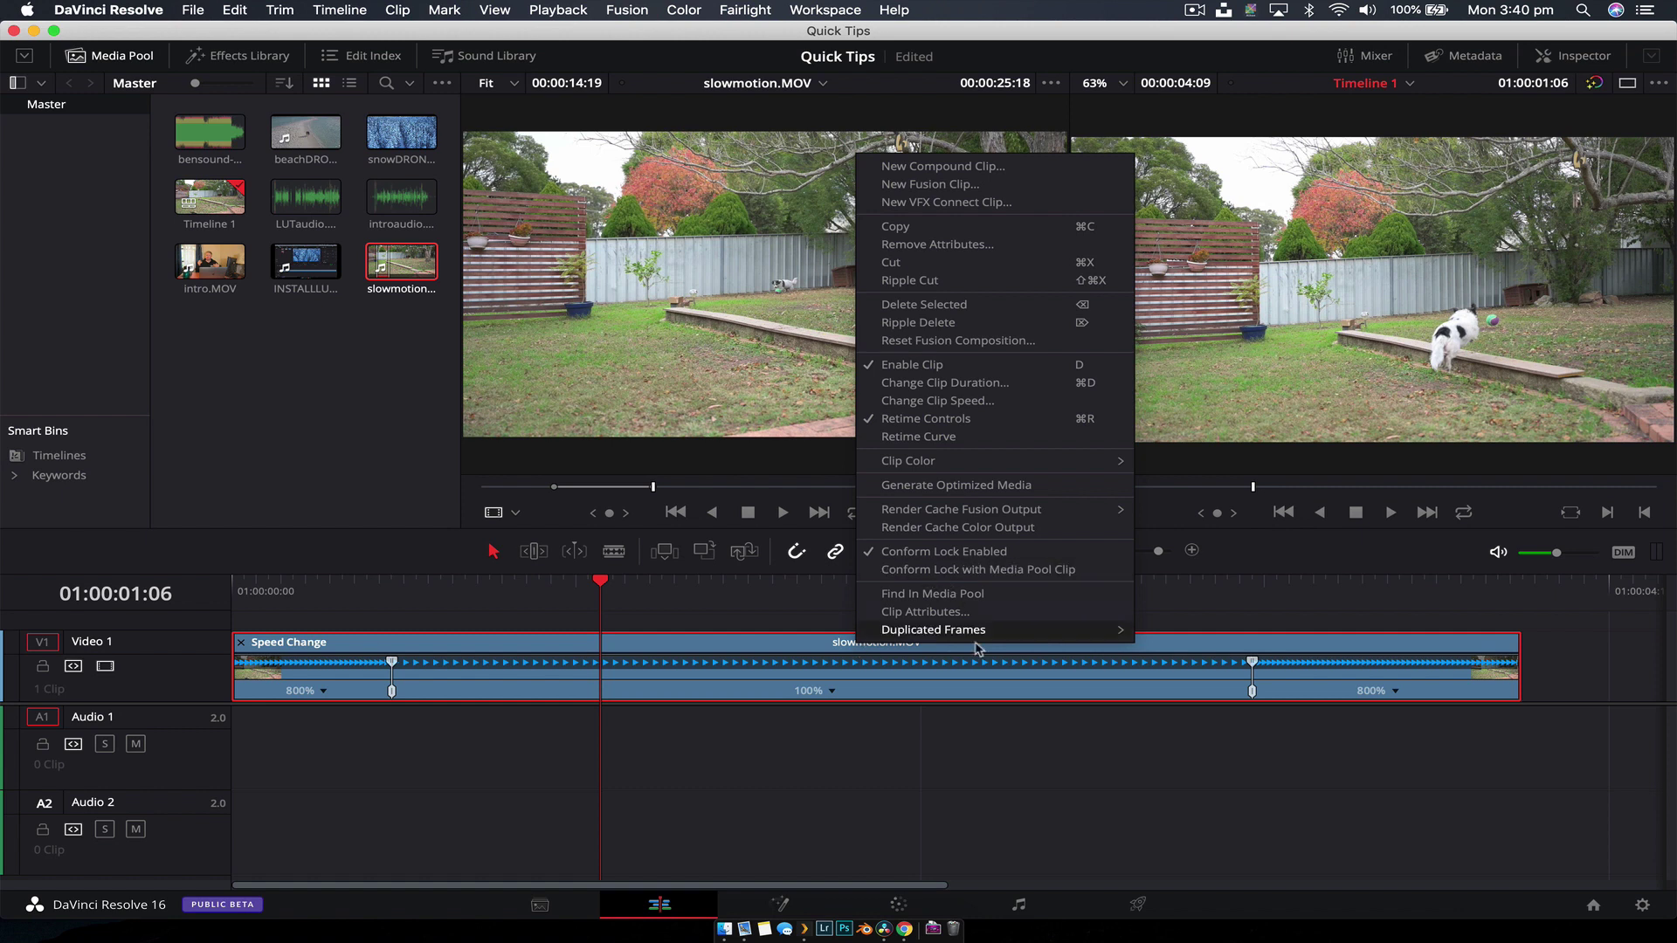
left_click(939, 436)
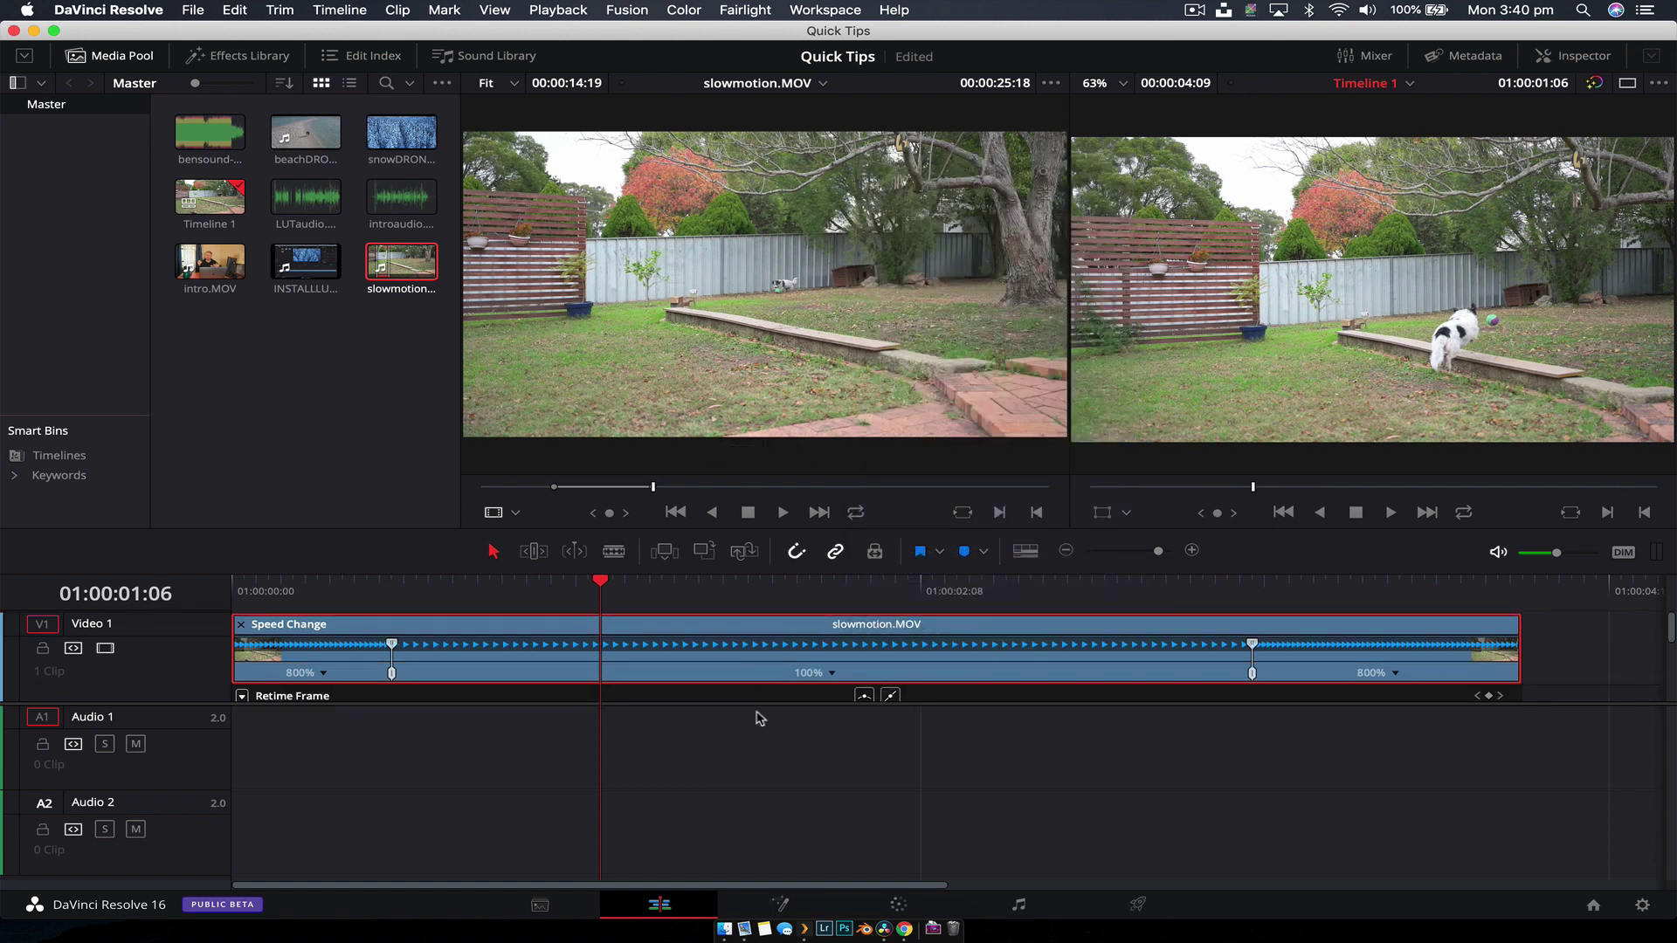
left_click_drag(762, 704, 775, 856)
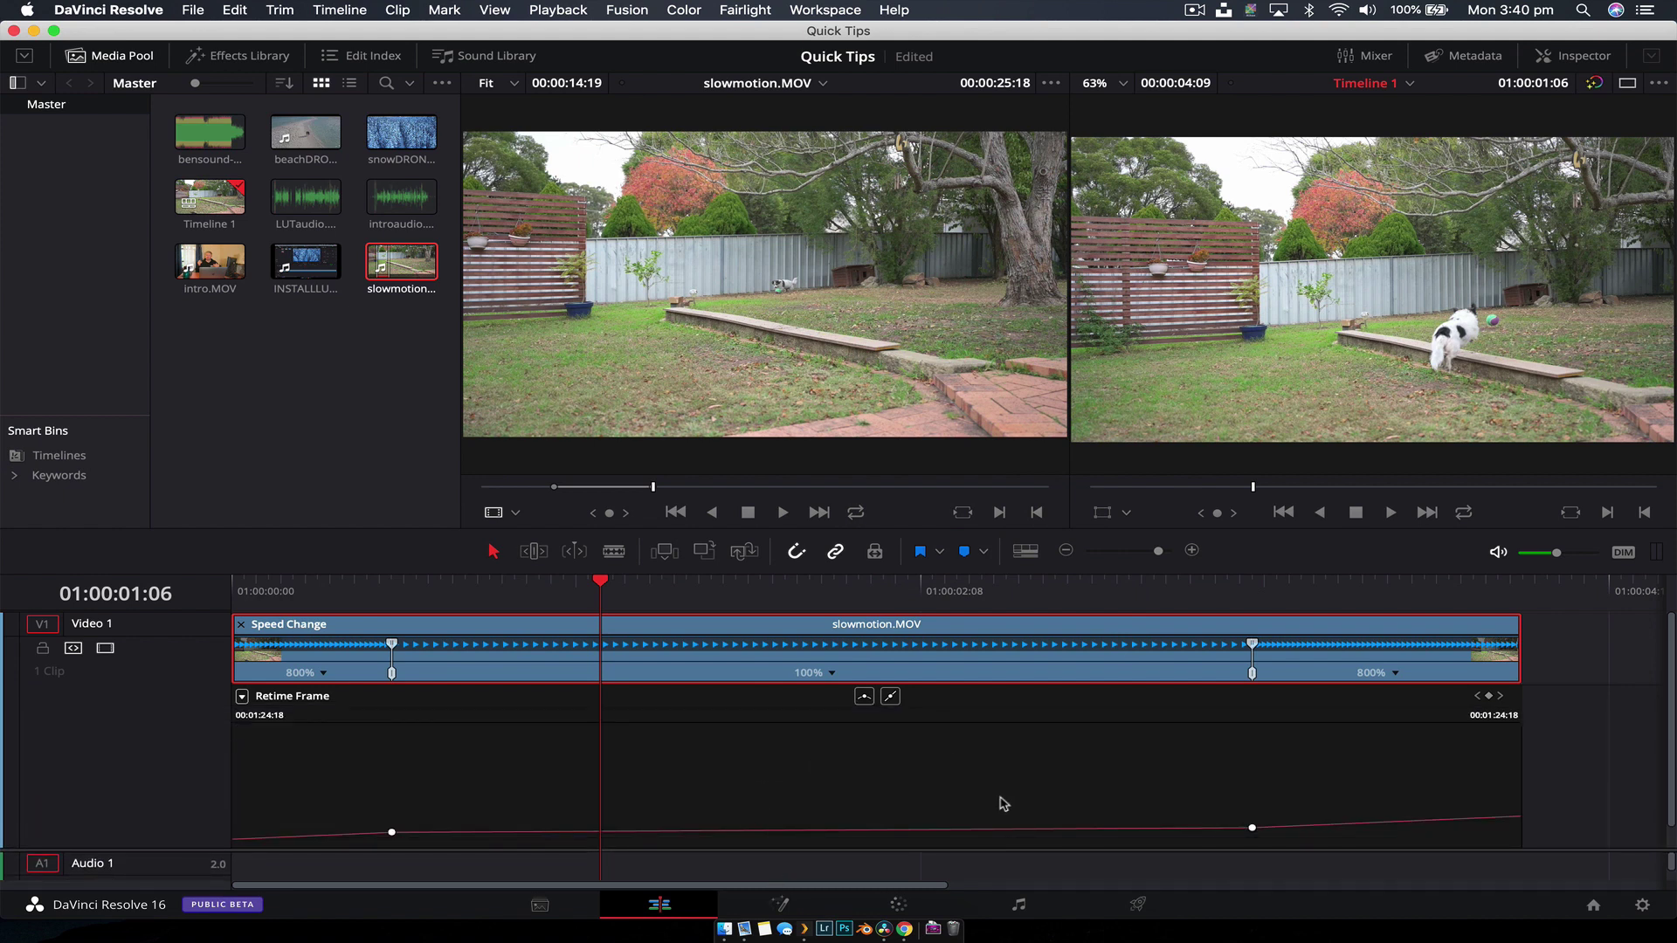
scroll(1099, 719, "down", 1)
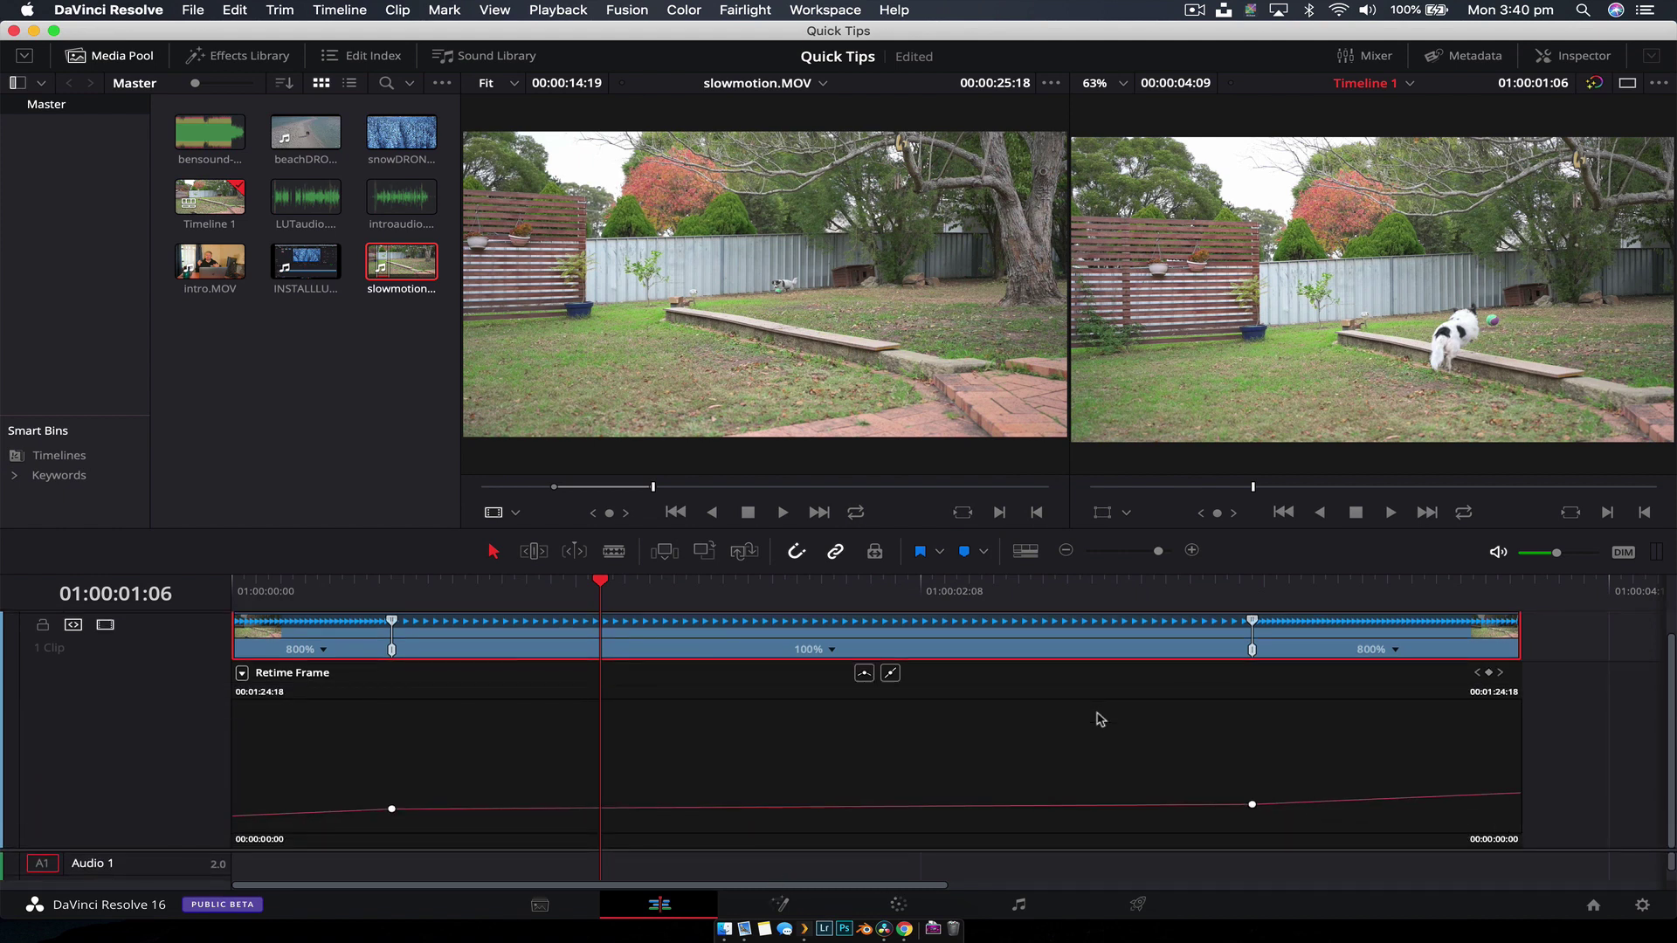
Display the Retime Speed curve instead of Retime Frame and select it for editing
left_click(243, 673)
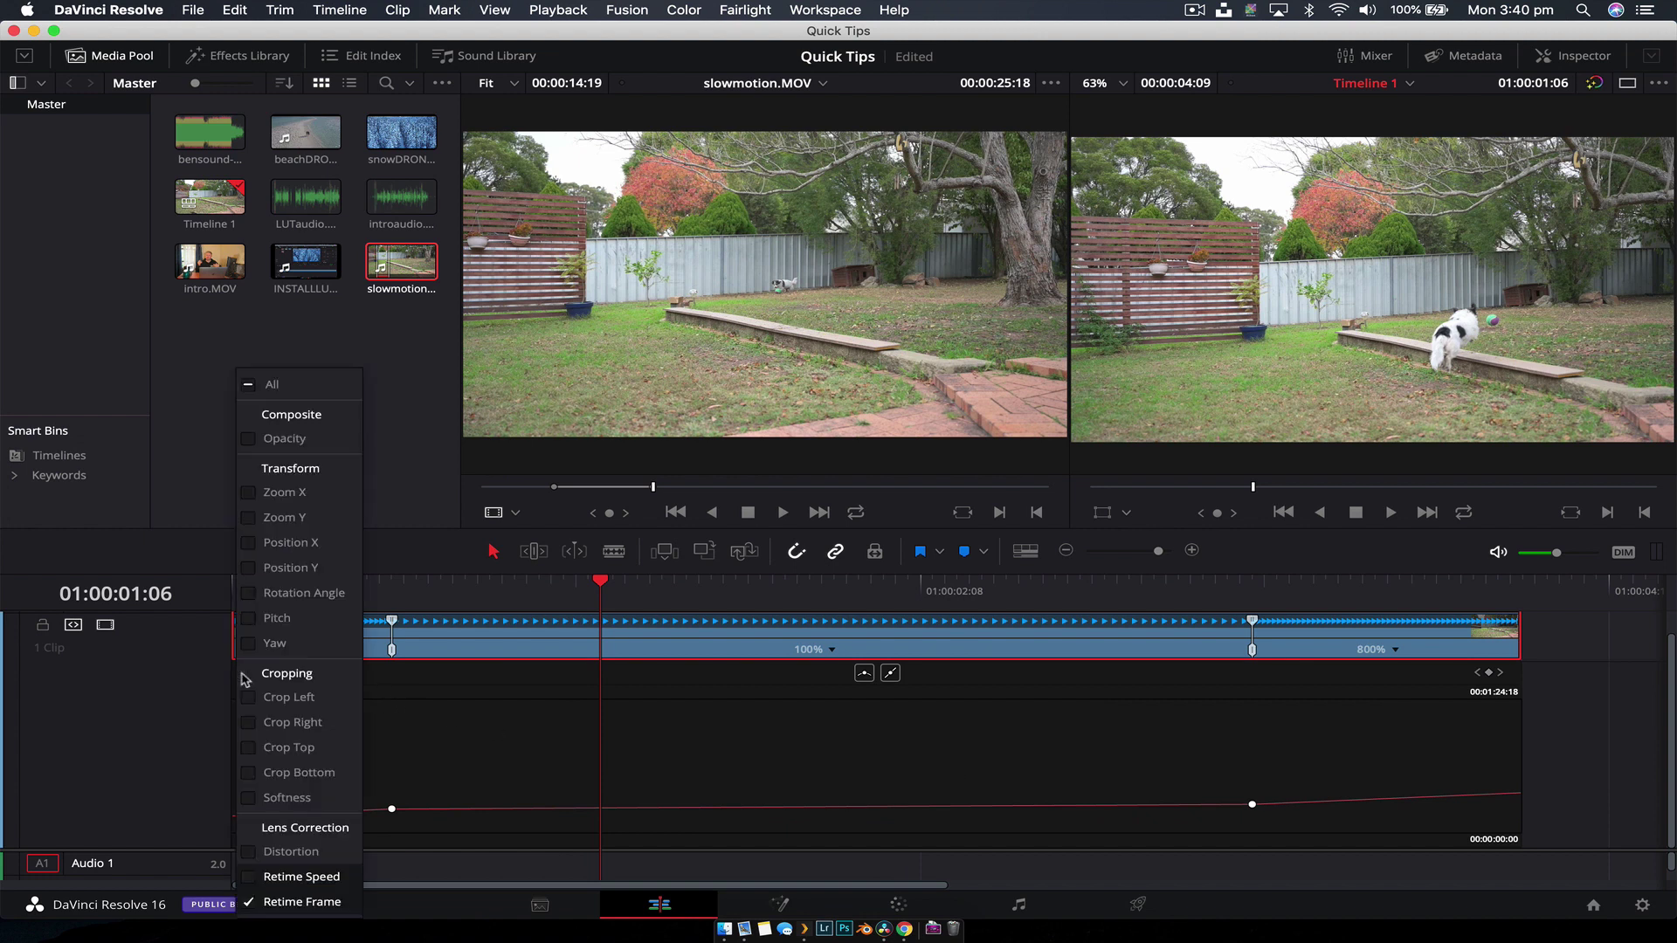
left_click(255, 877)
left_click(250, 902)
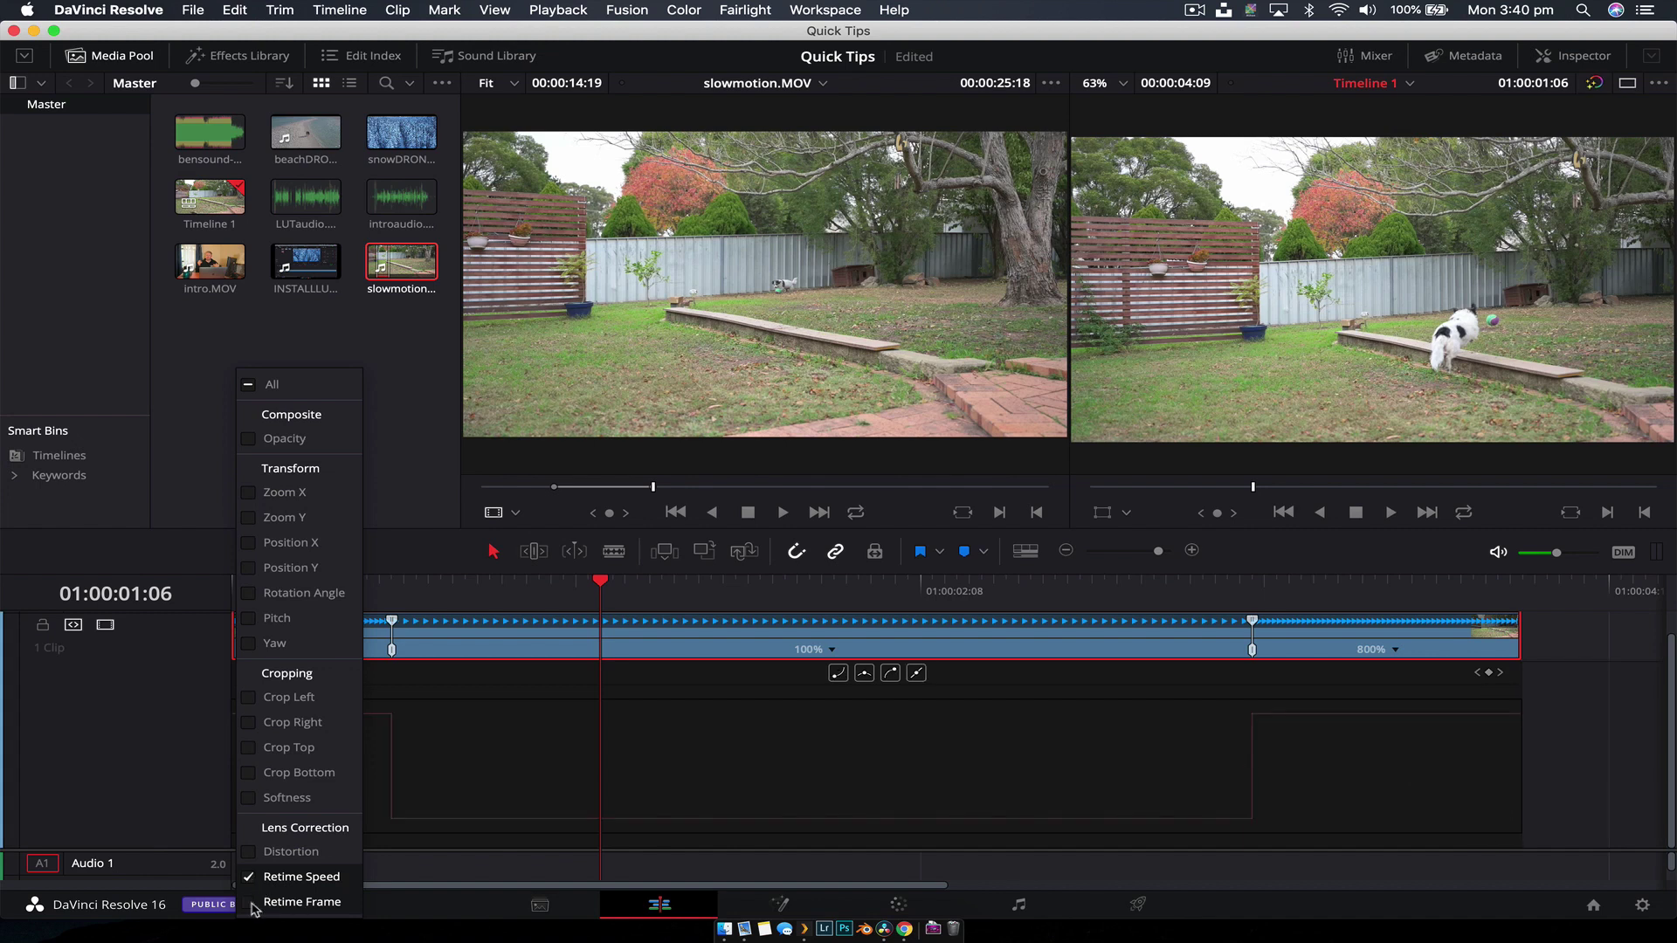
left_click(190, 788)
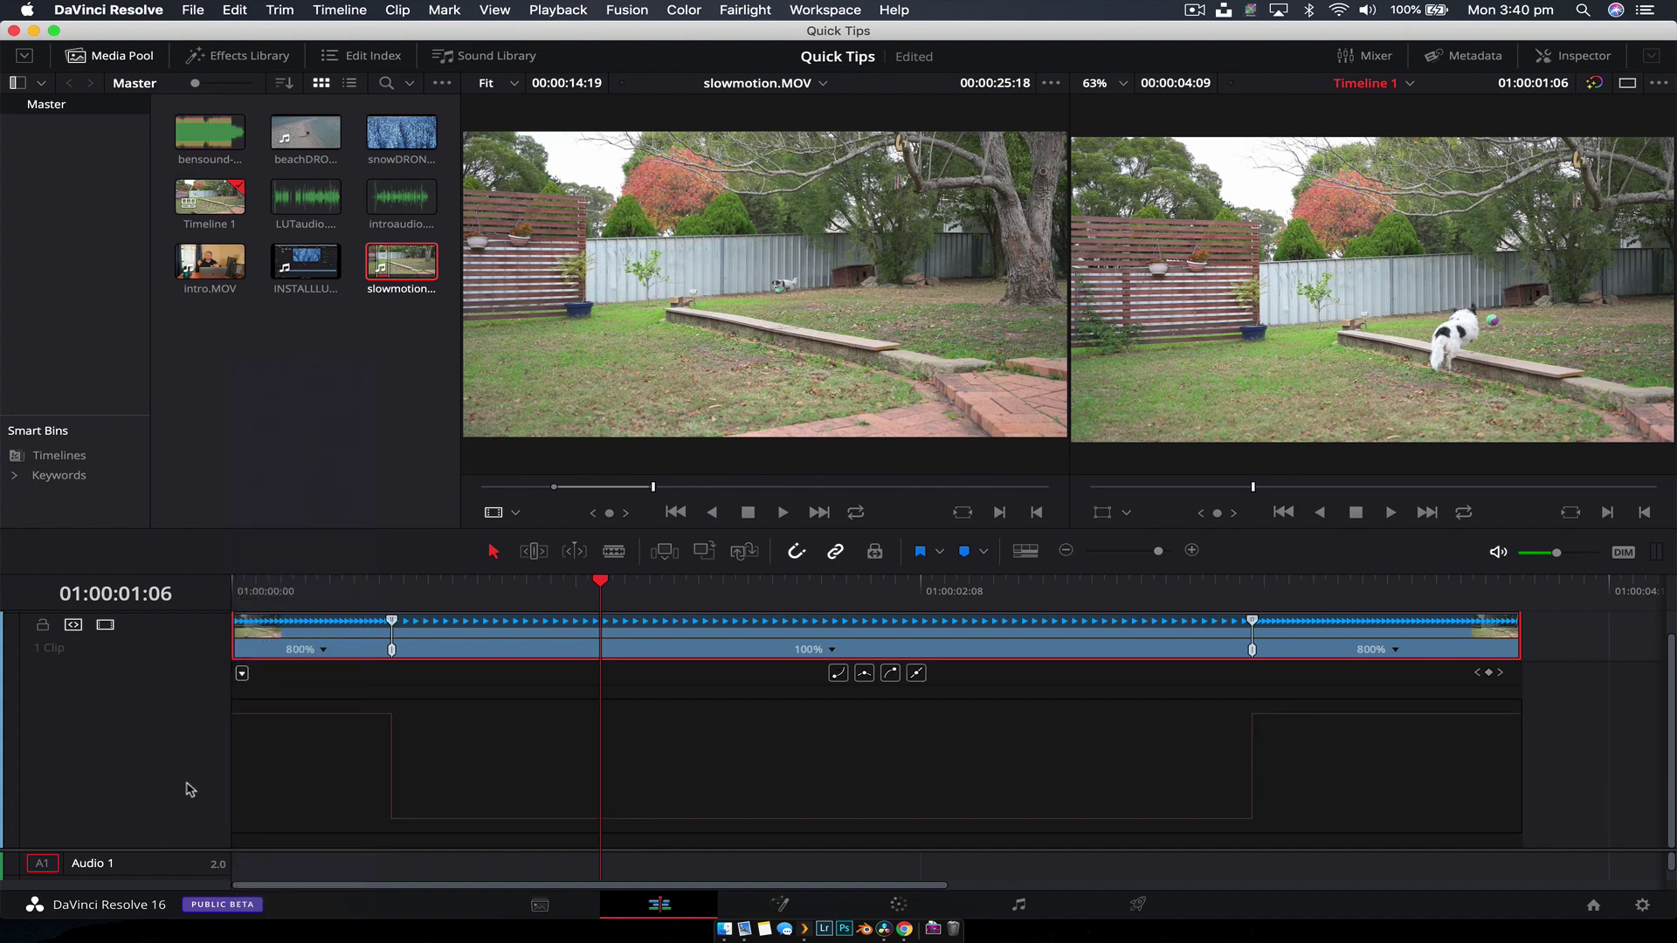
left_click(394, 760)
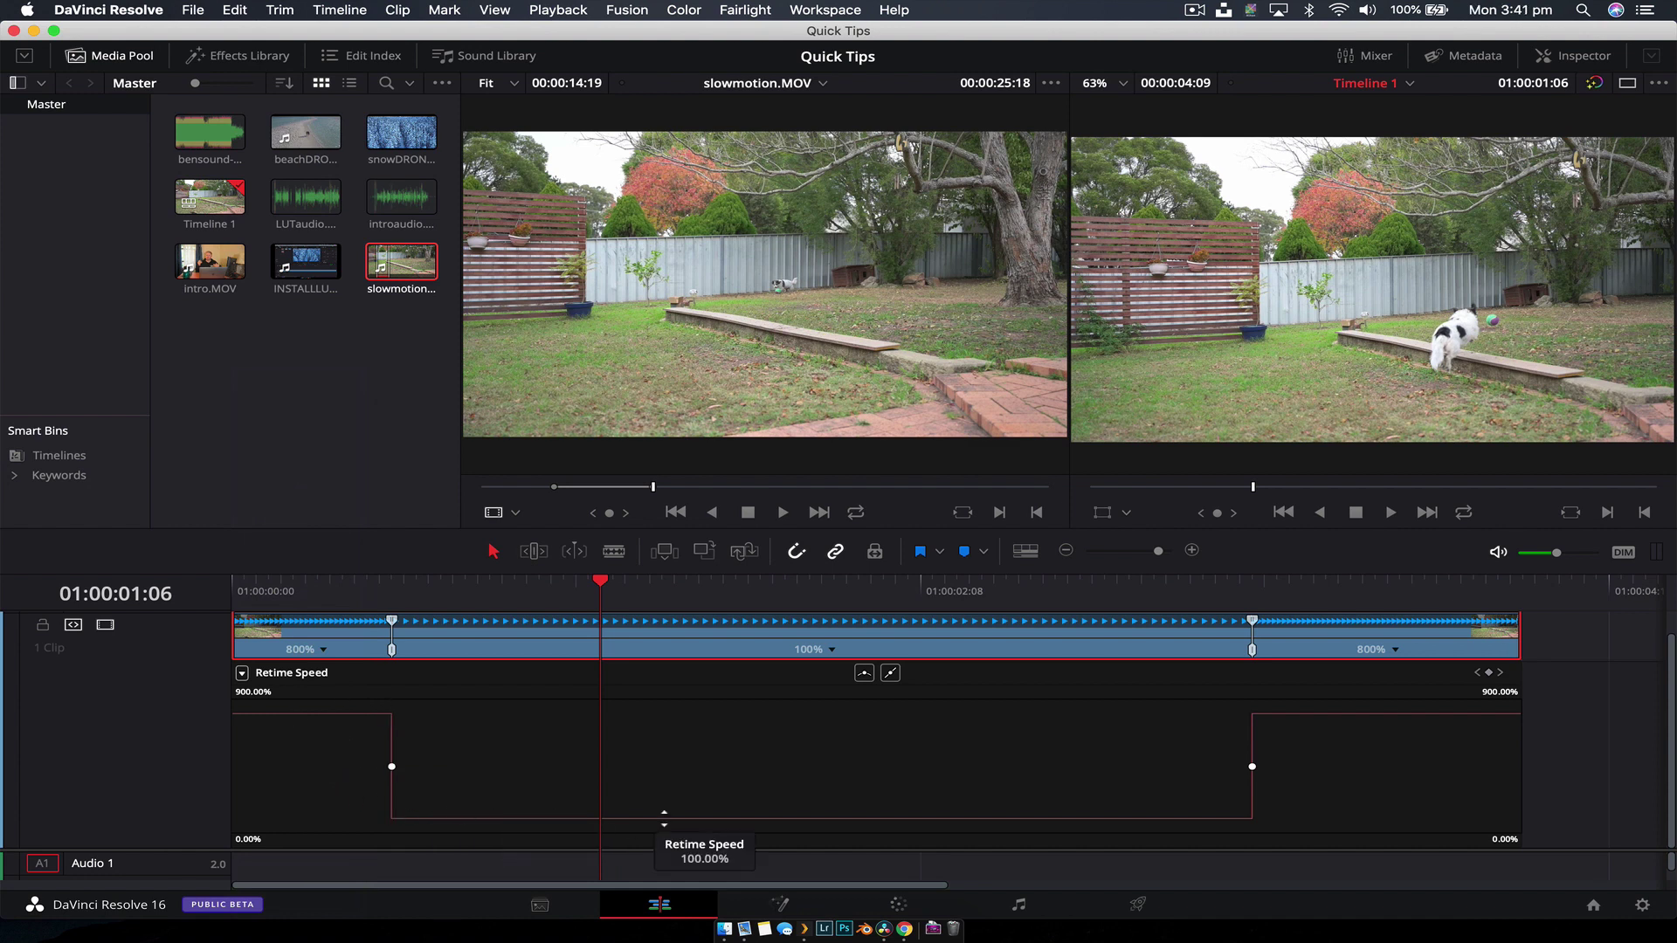
Apply ease to both speed keyframes and play the ramp to check it
left_click(391, 767)
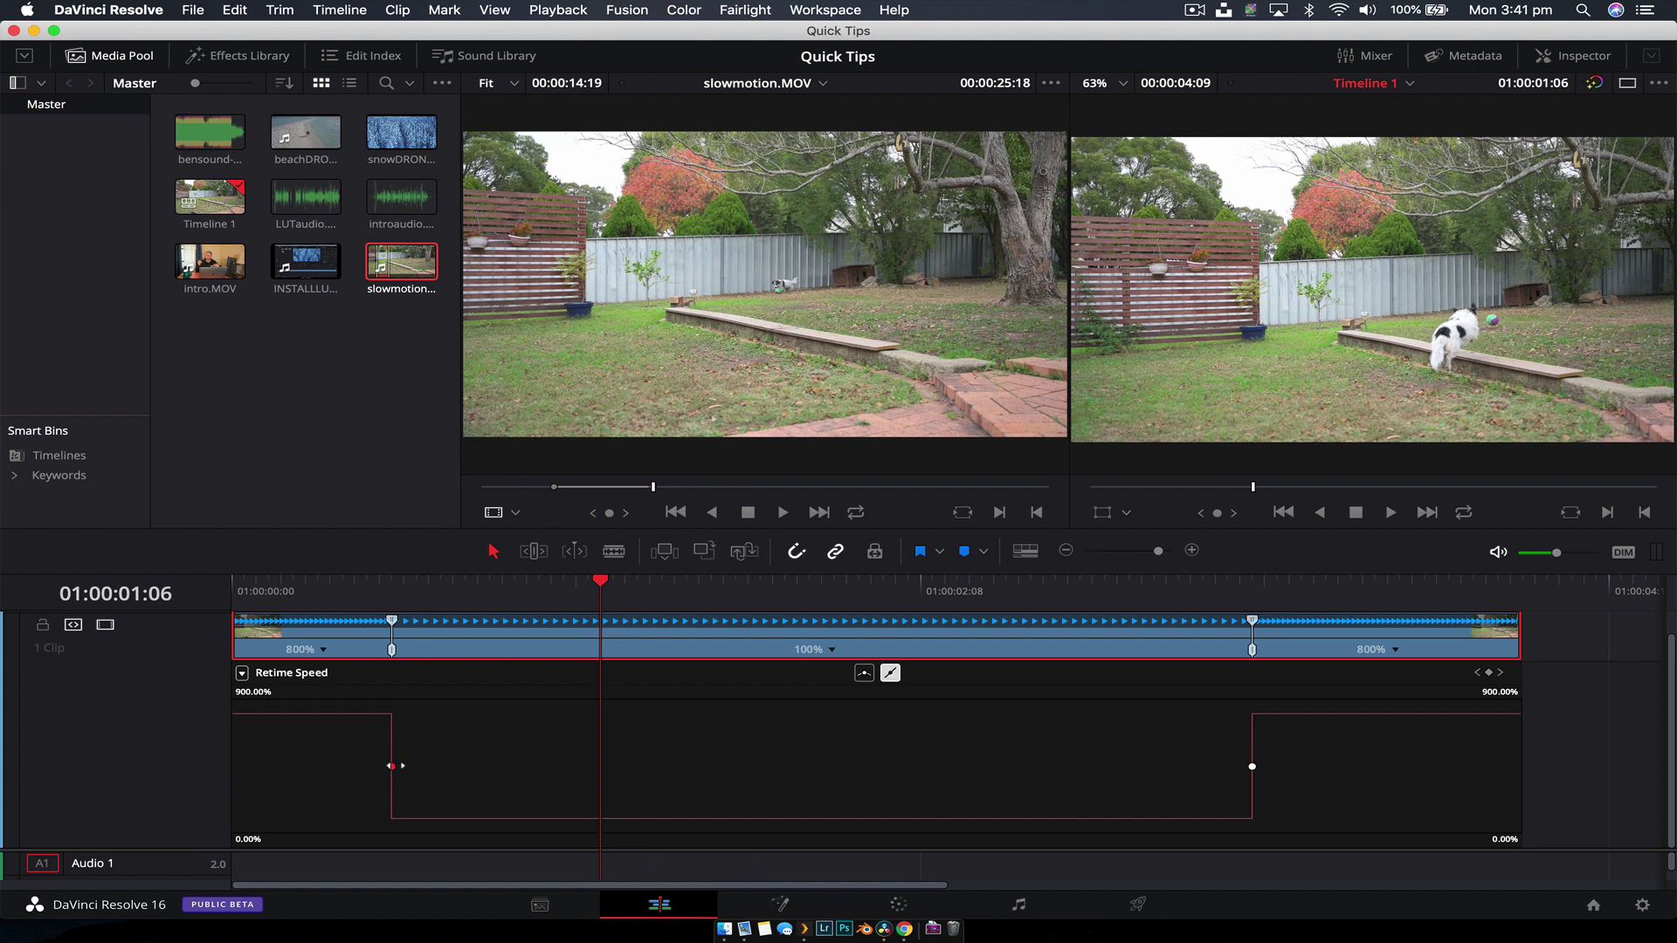
left_click(864, 674)
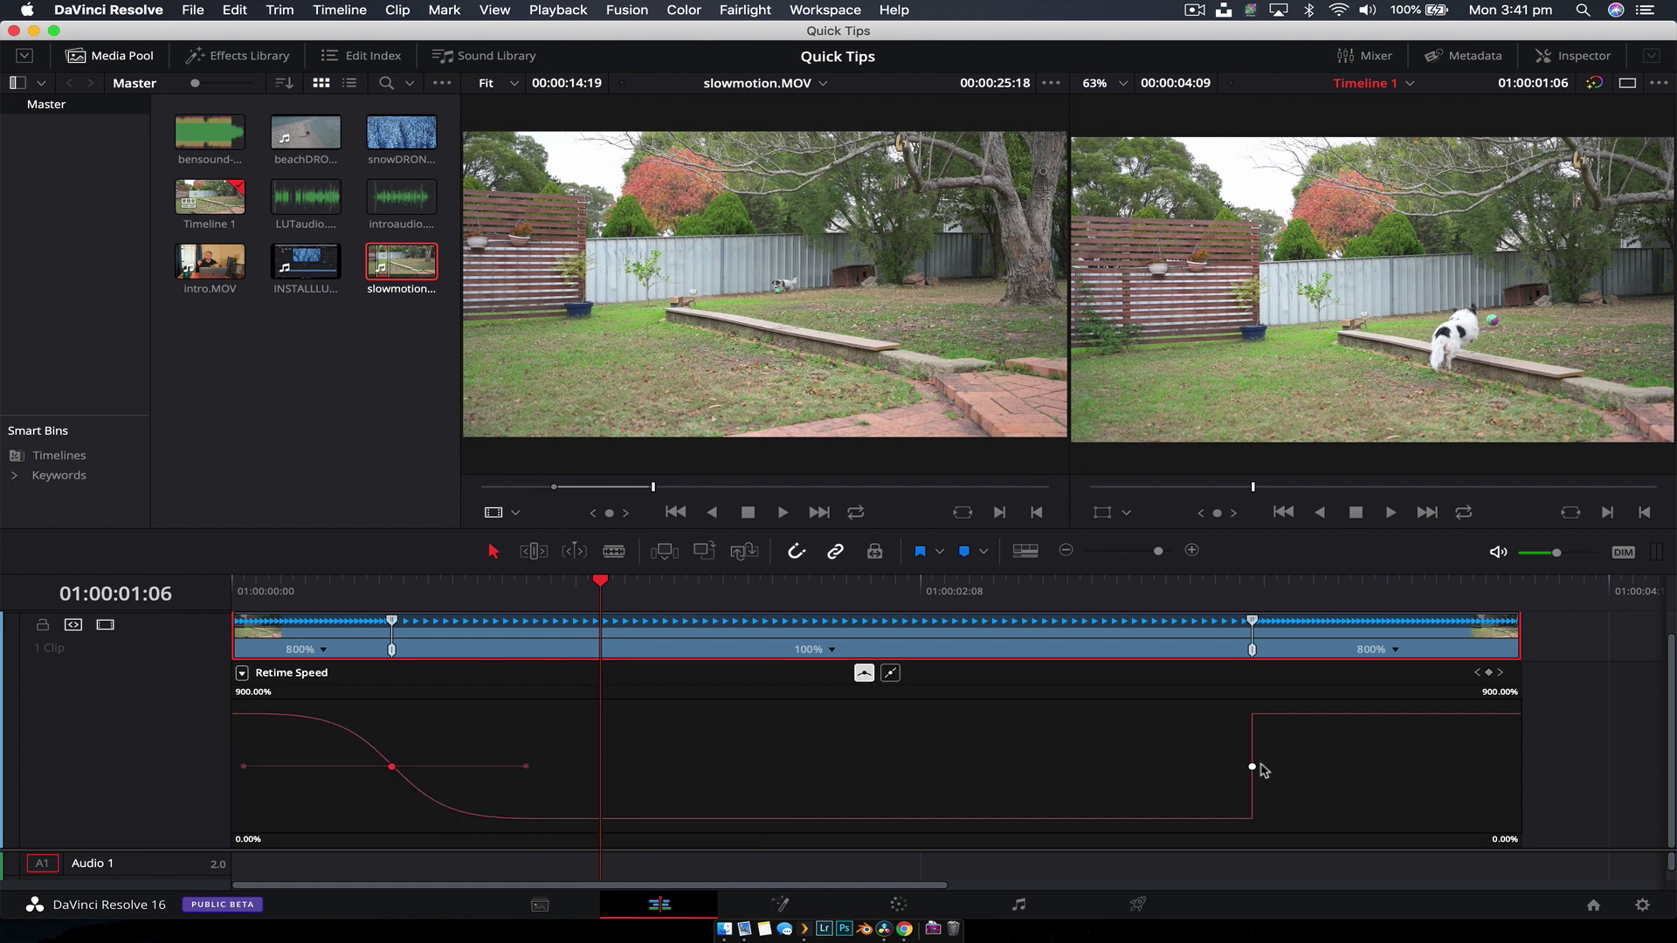
left_click(1252, 766)
left_click(864, 673)
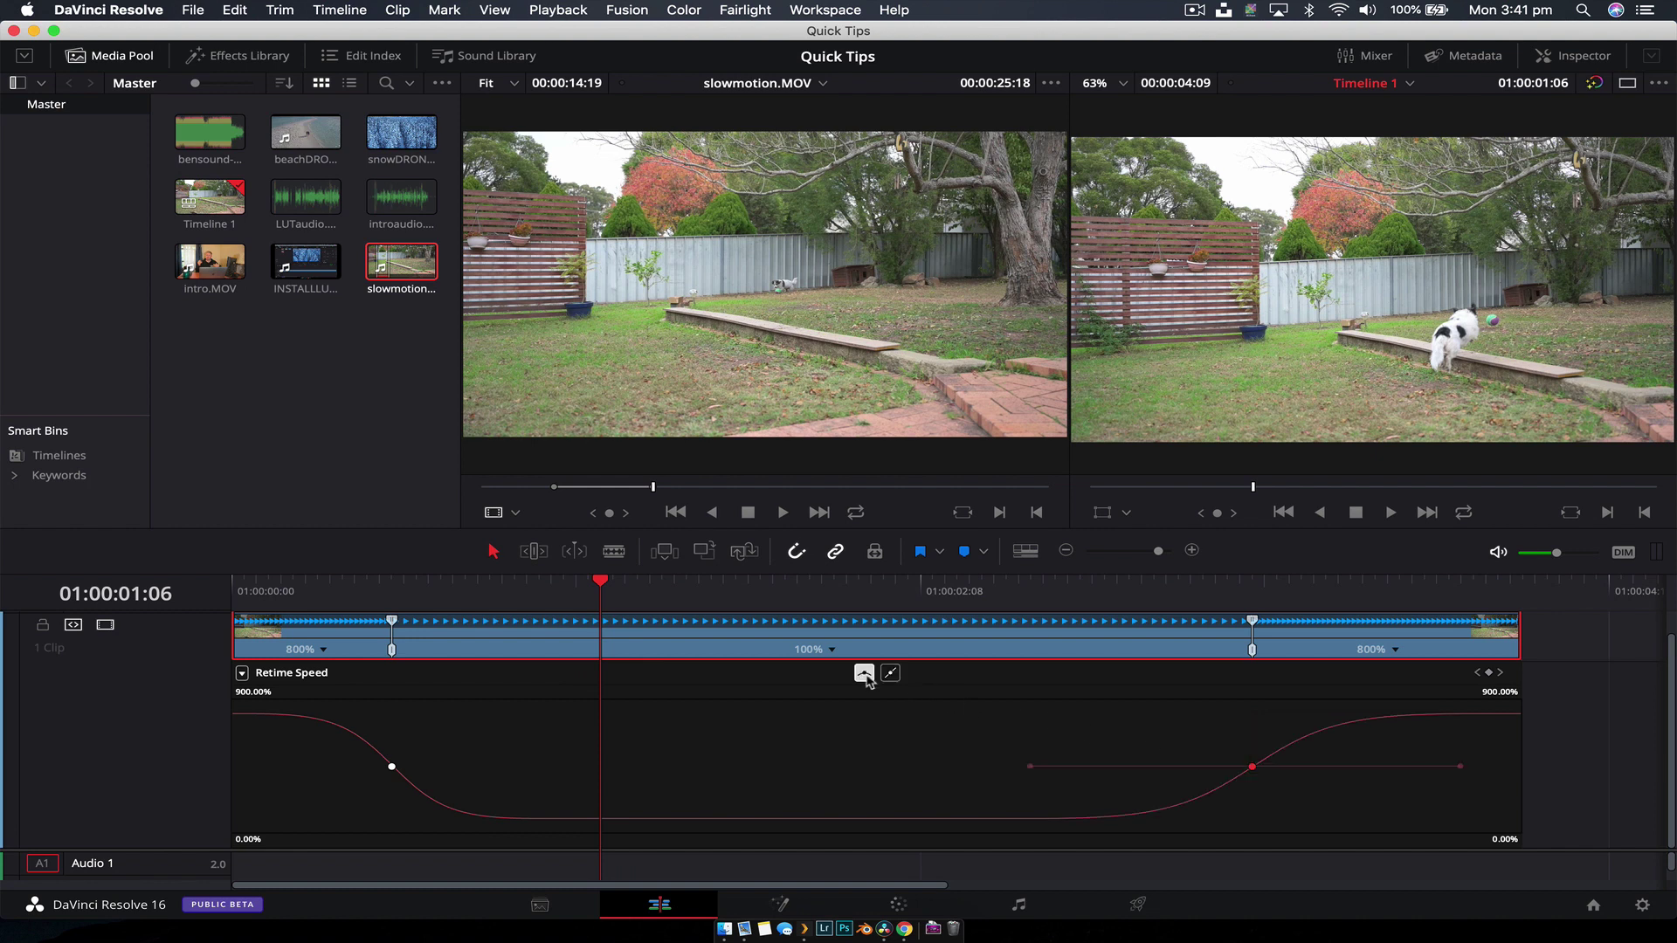
left_click_drag(559, 591, 320, 591)
key("space")
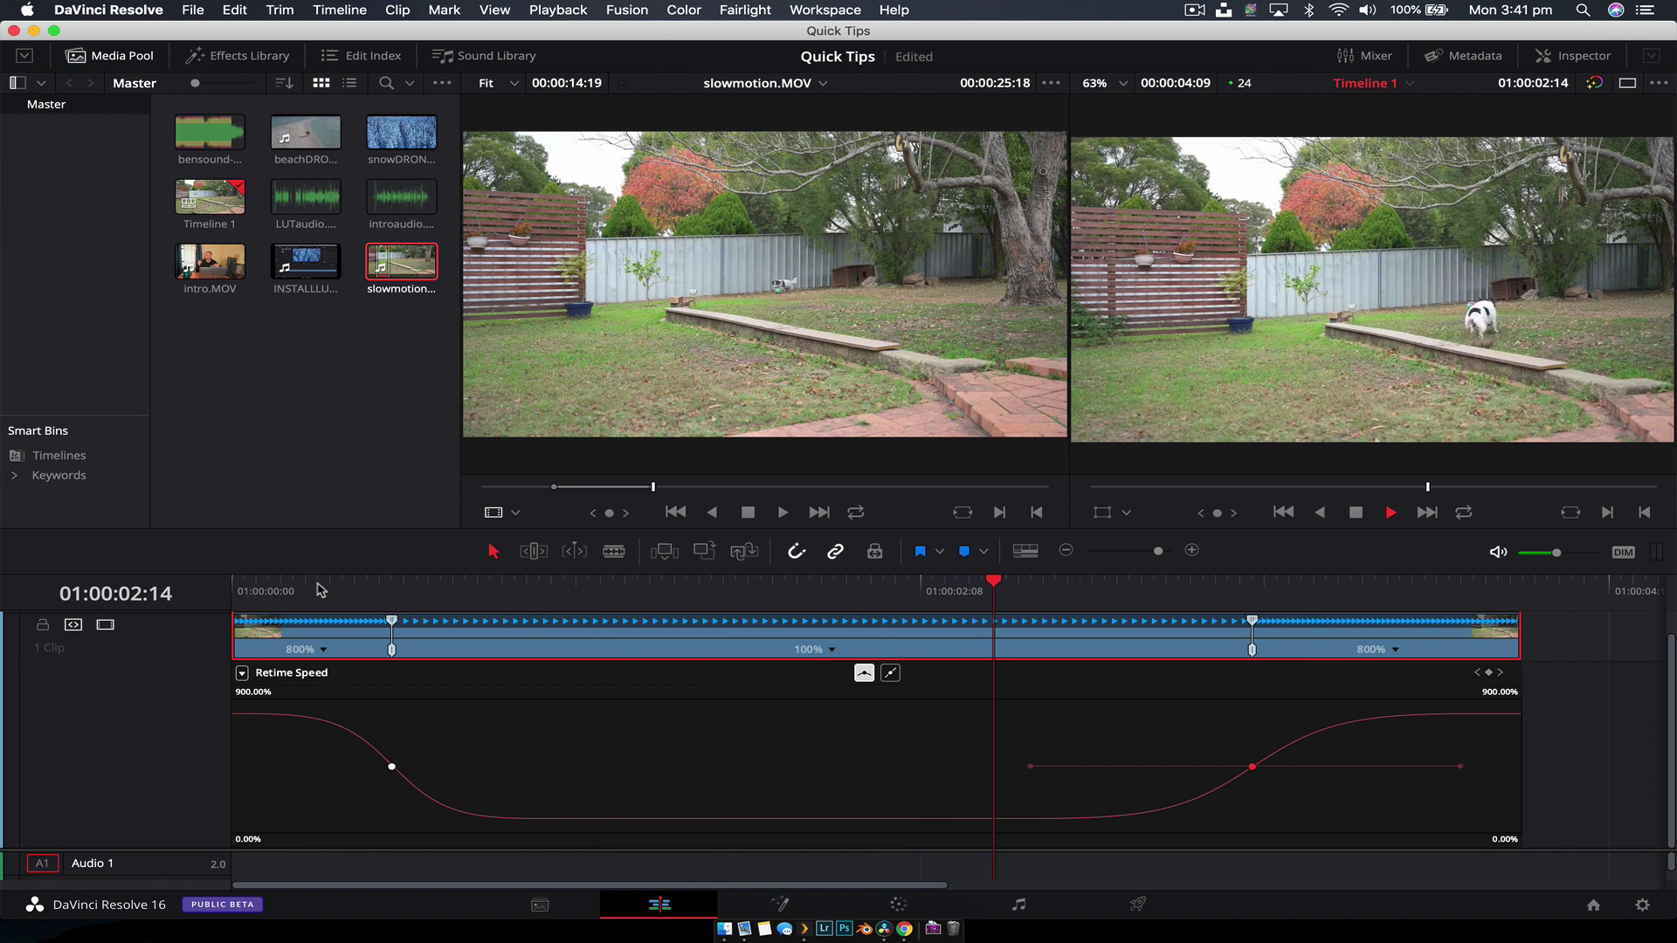
key("space")
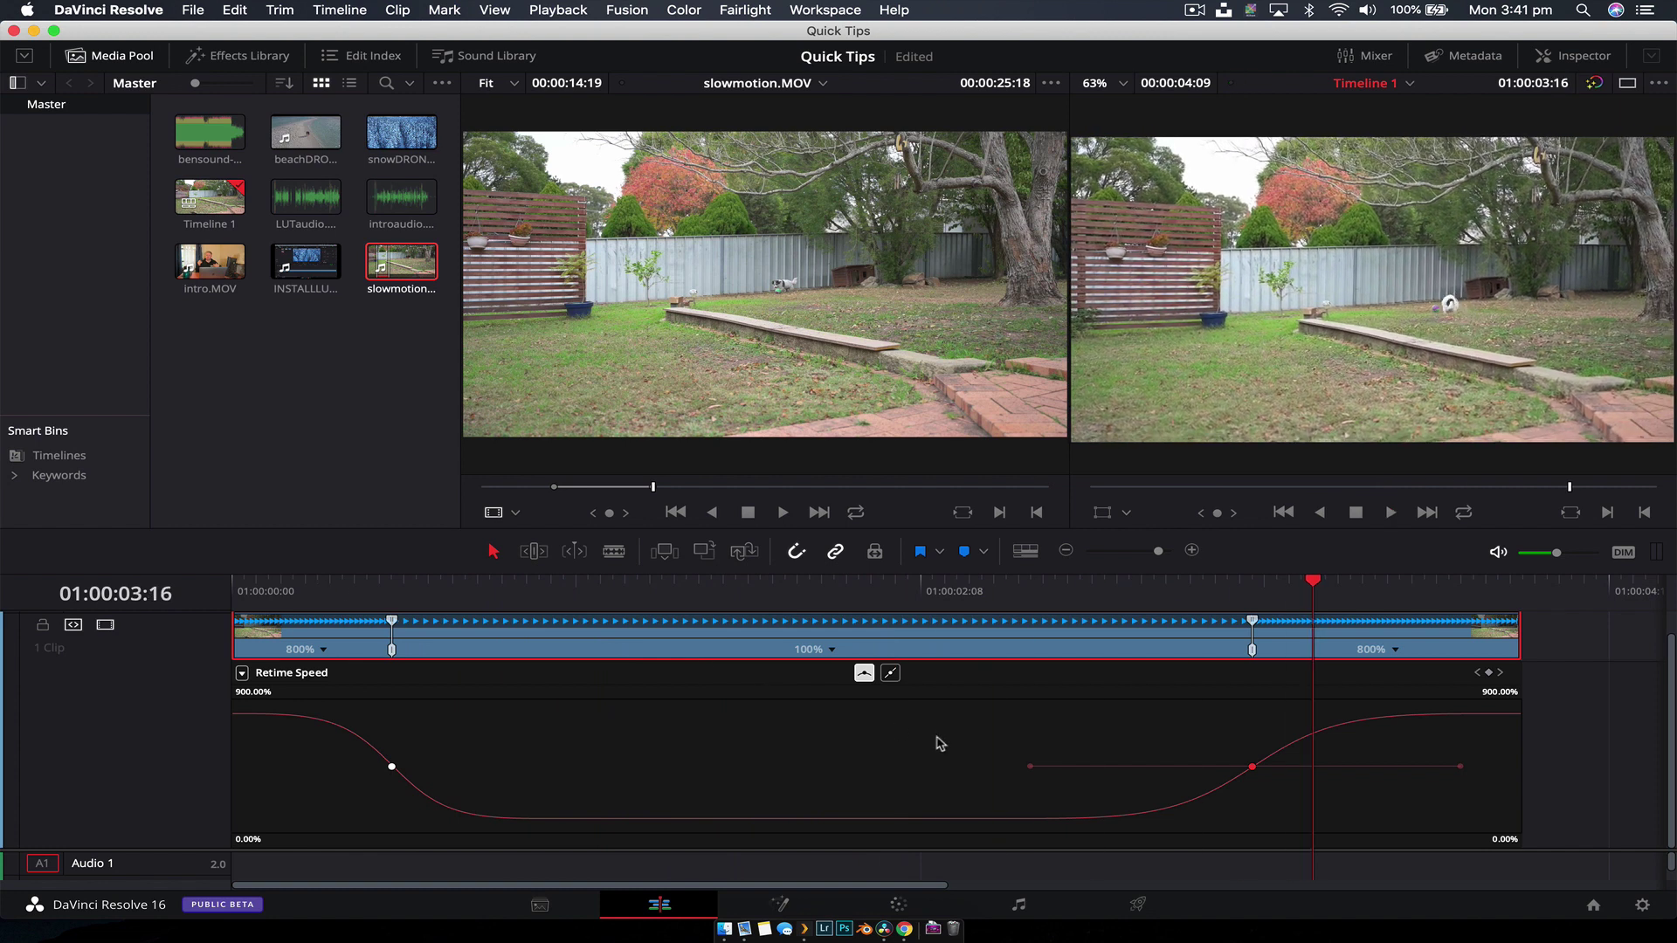
Adjust both keyframes' Bezier ease handles and raise the last section to 864%
left_click_drag(1029, 766, 1127, 767)
left_click(392, 766)
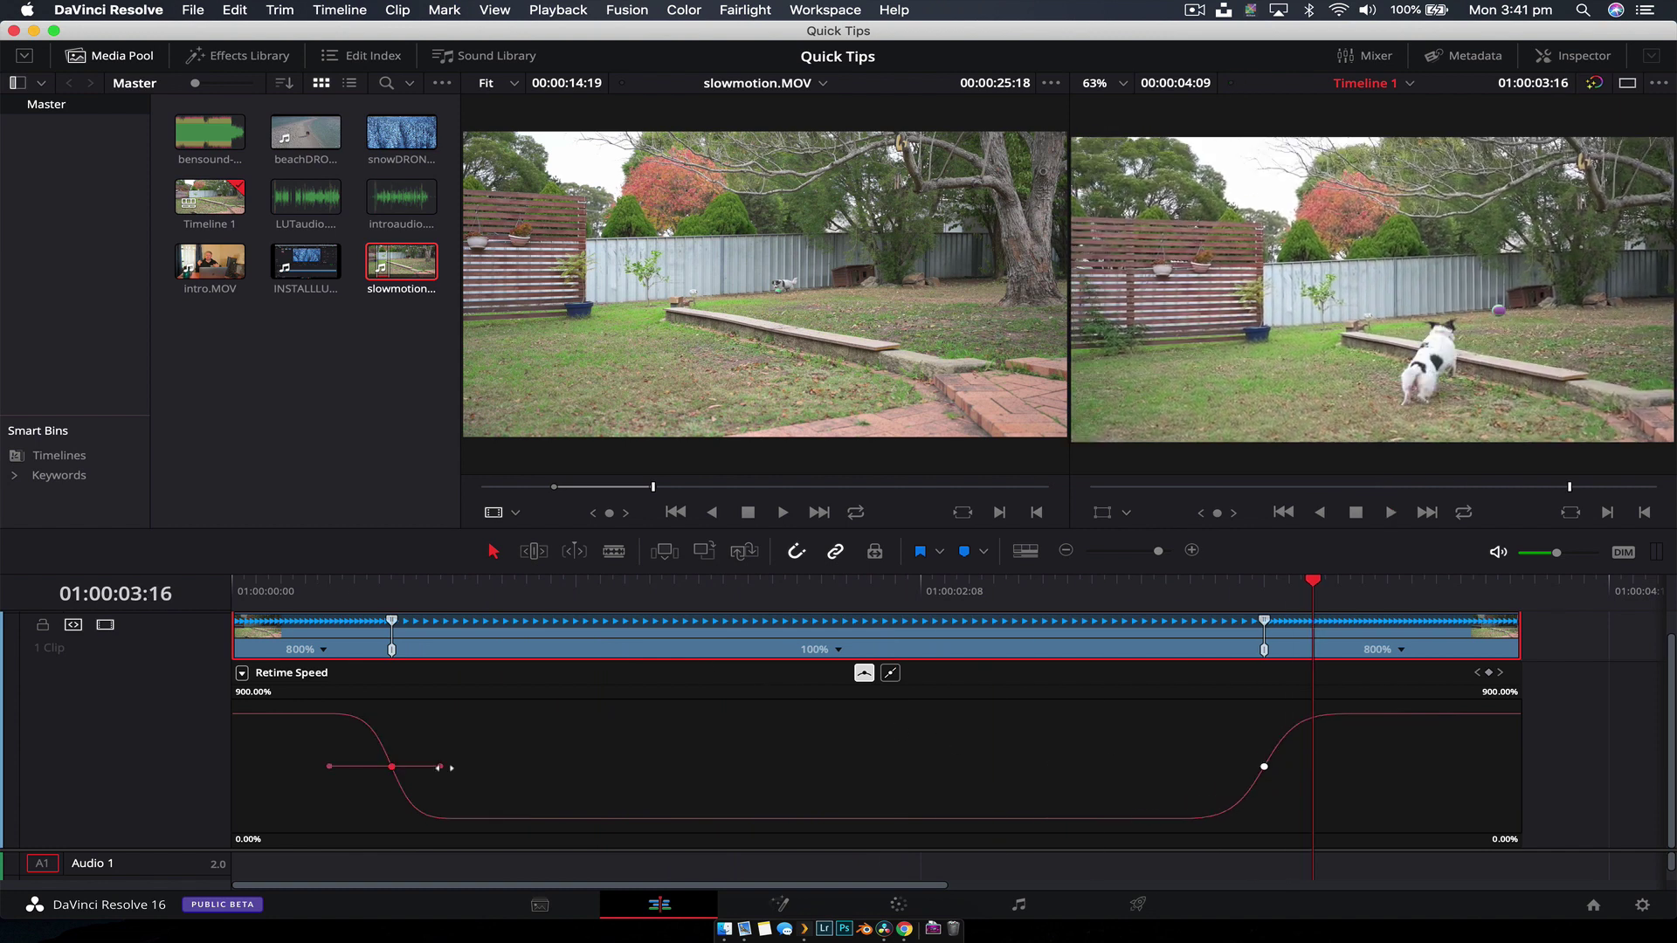
left_click_drag(439, 767, 442, 767)
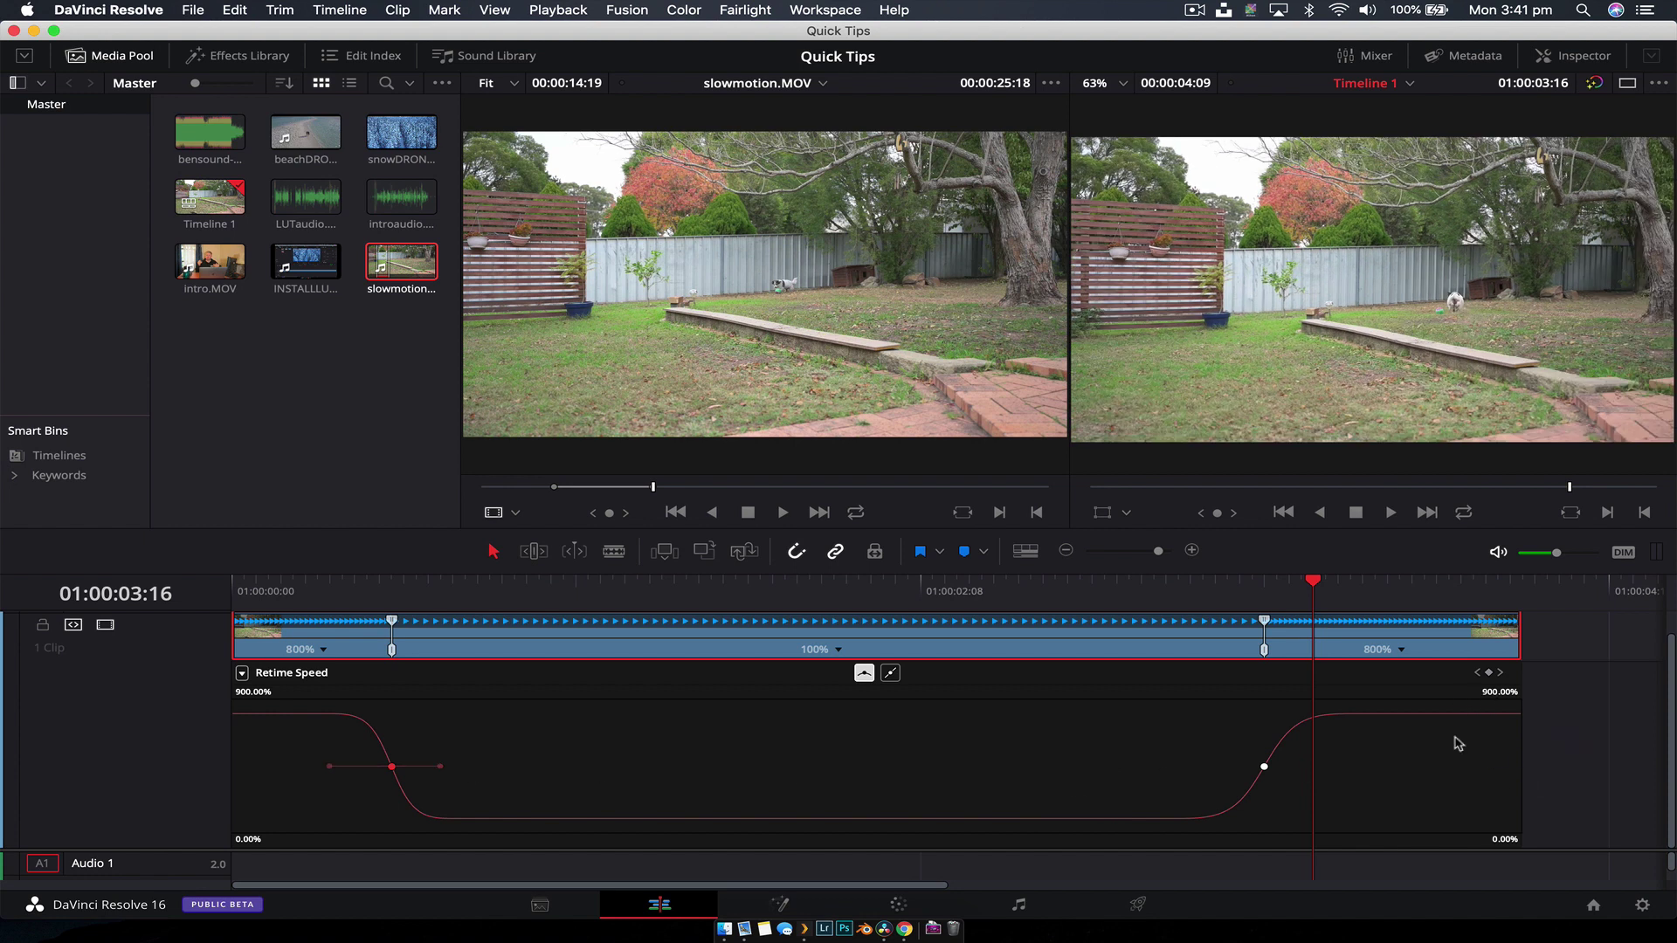
left_click_drag(1433, 715, 1430, 691)
Drag the Retime Speed curve's right segment up to 1669% and the left to about 2121%
left_click_drag(1470, 708, 1470, 703)
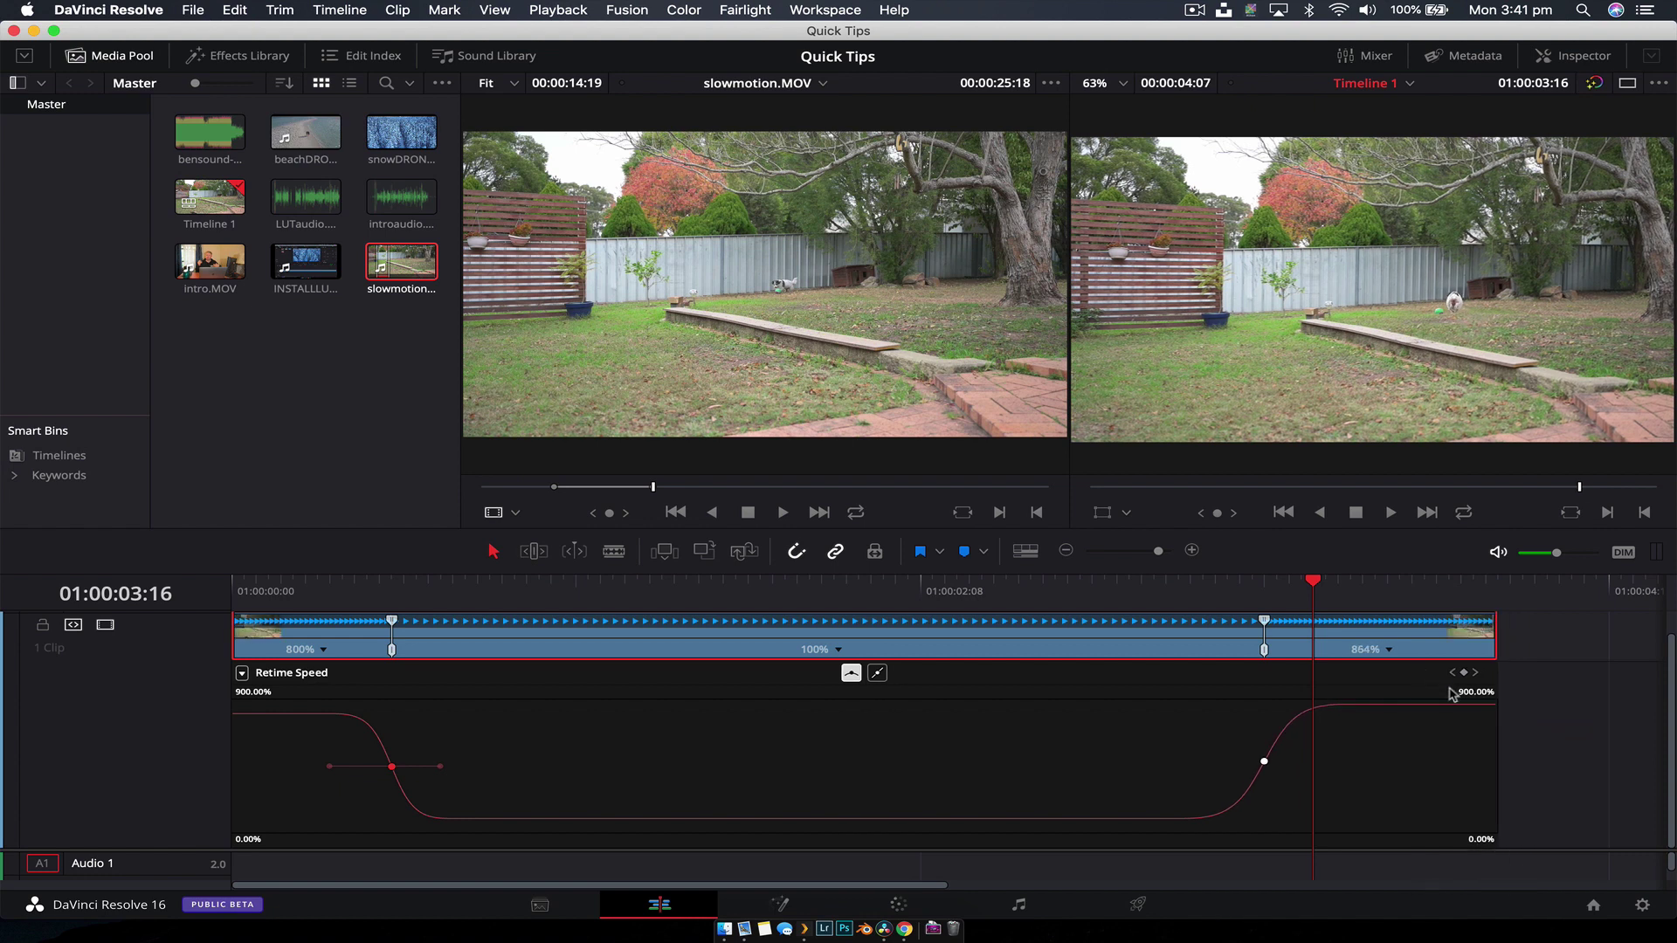
left_click(1472, 697)
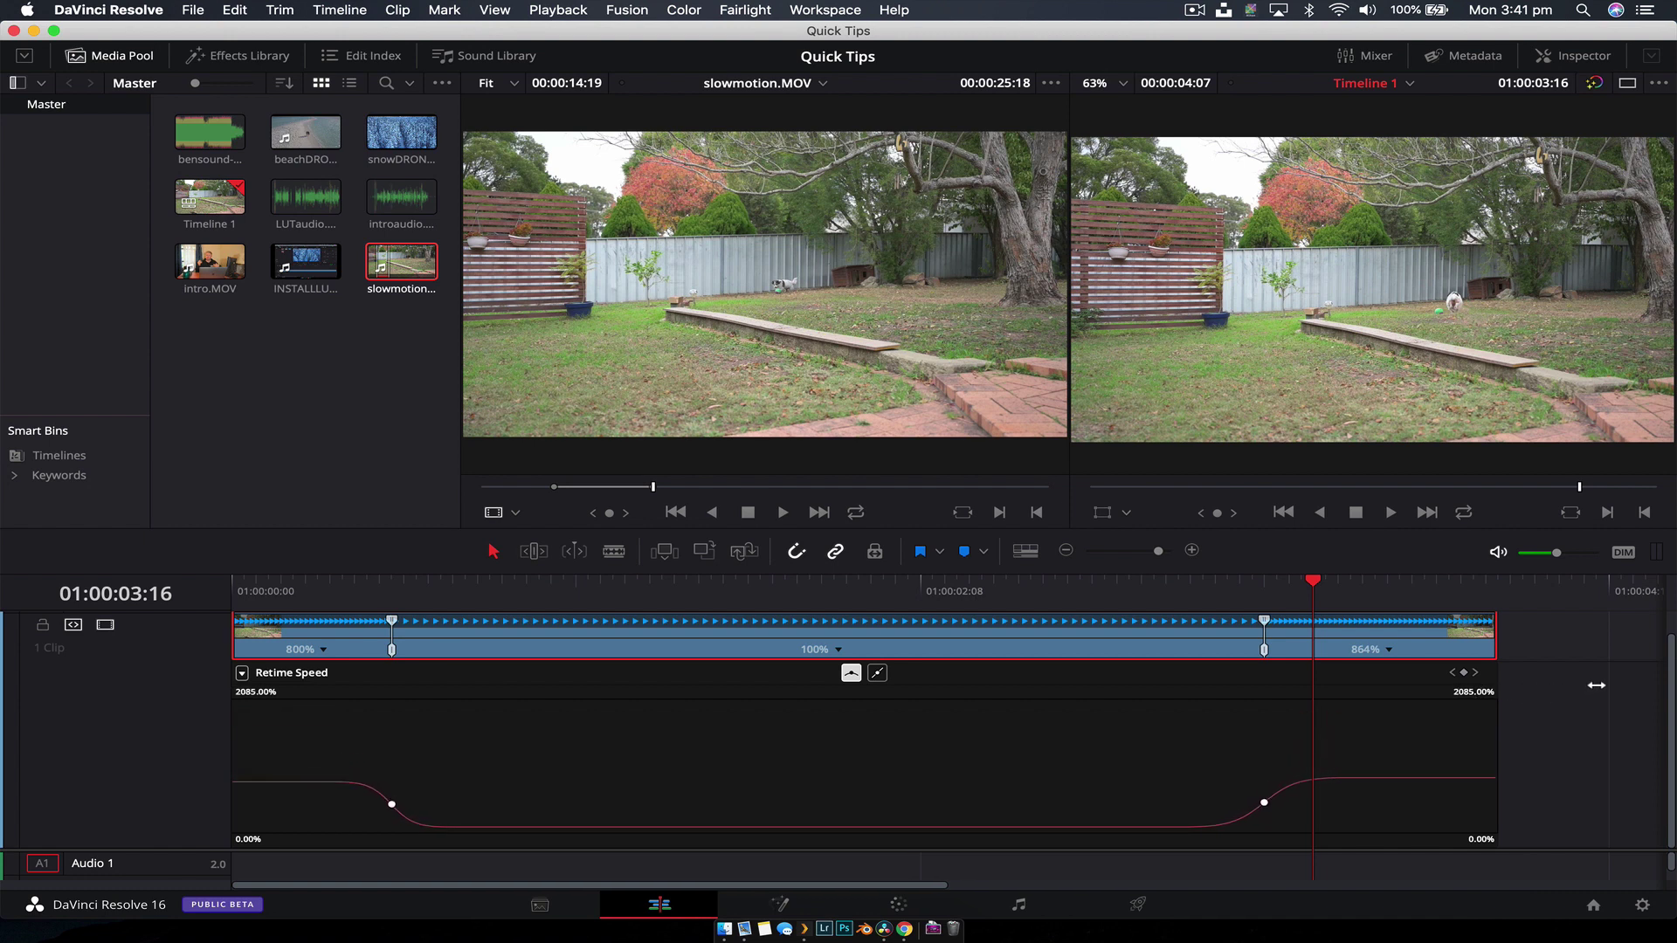
mouse_move(1426, 779)
left_click_drag(1427, 779, 1367, 541)
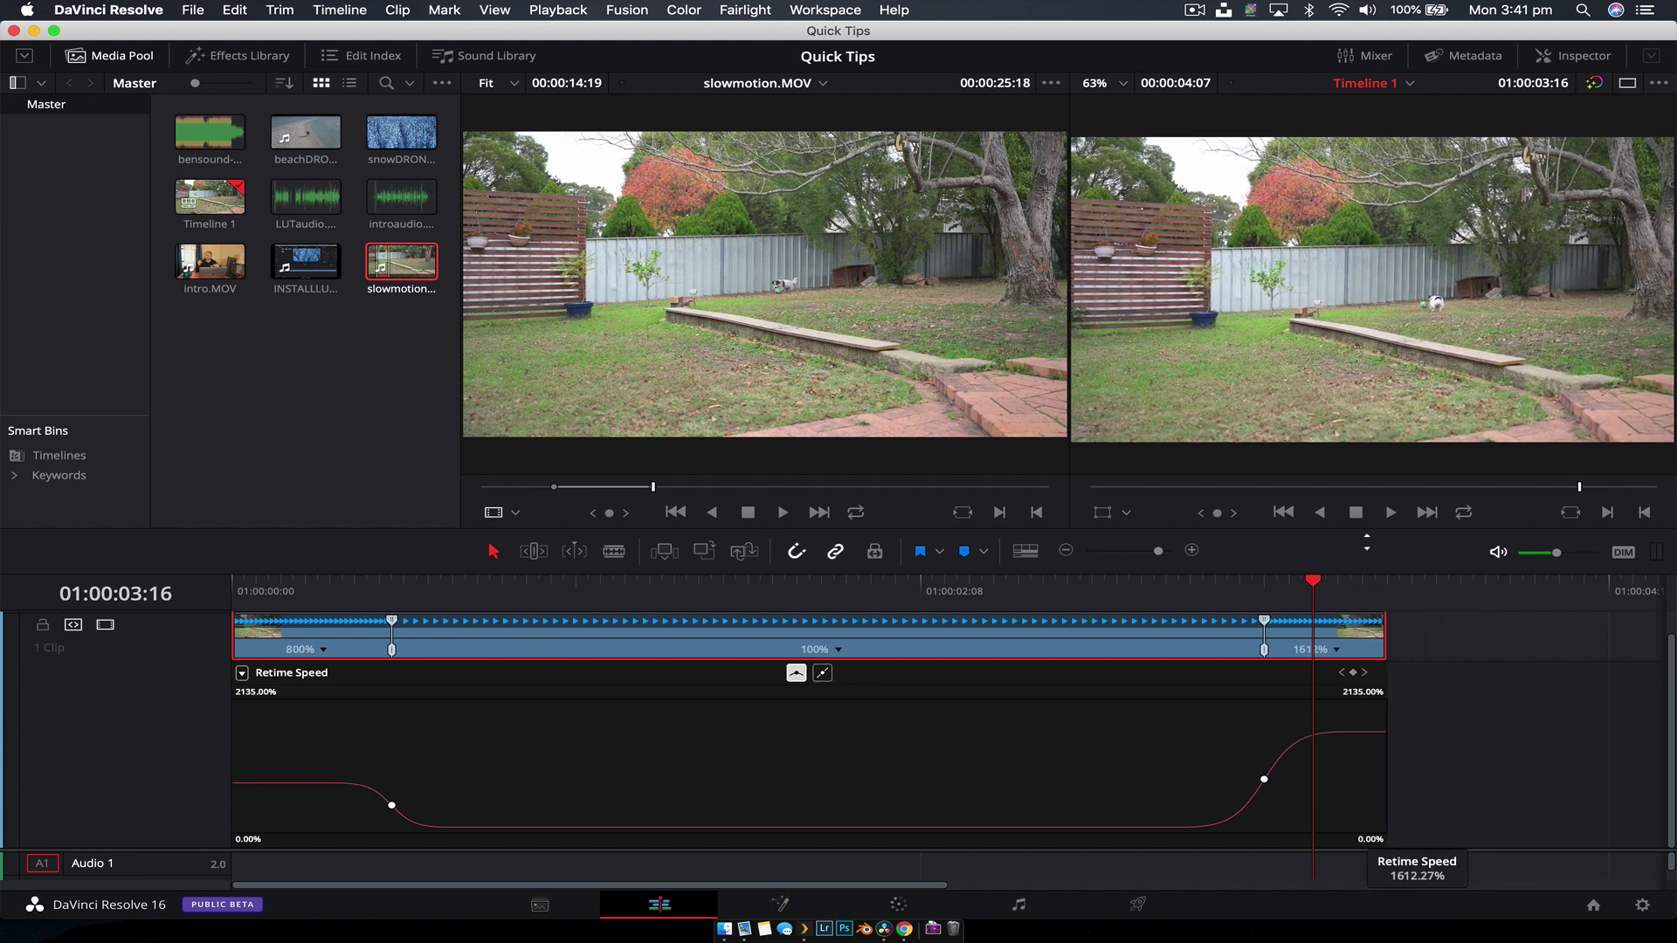
left_click_drag(1358, 732, 1354, 722)
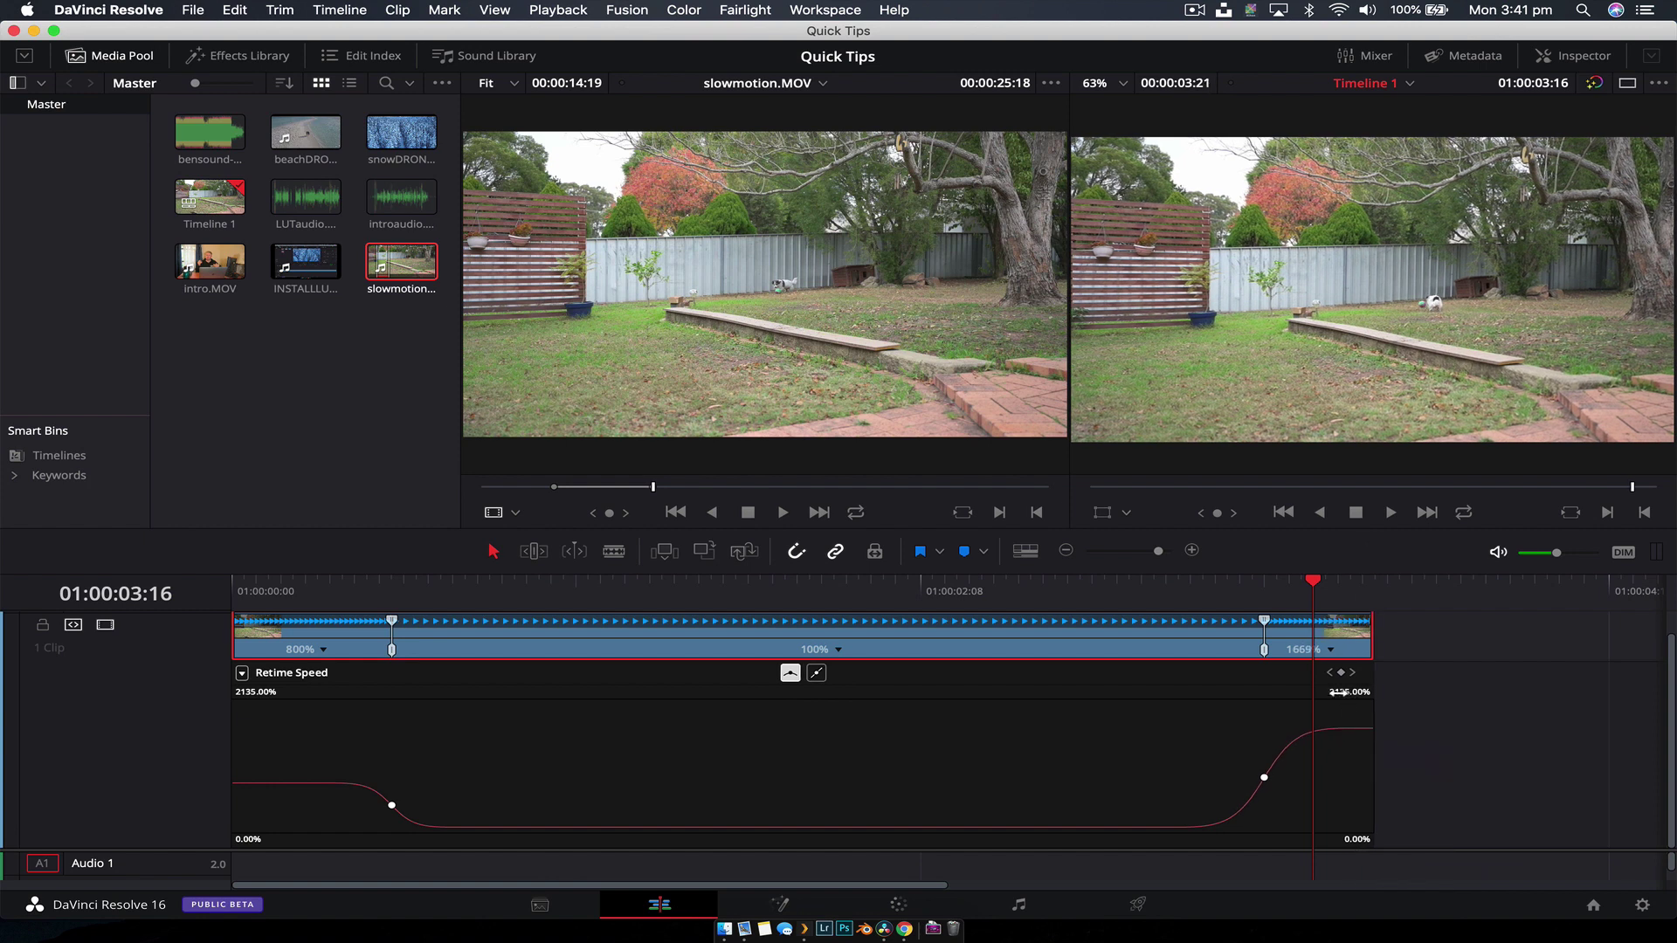
left_click_drag(1329, 690, 1390, 687)
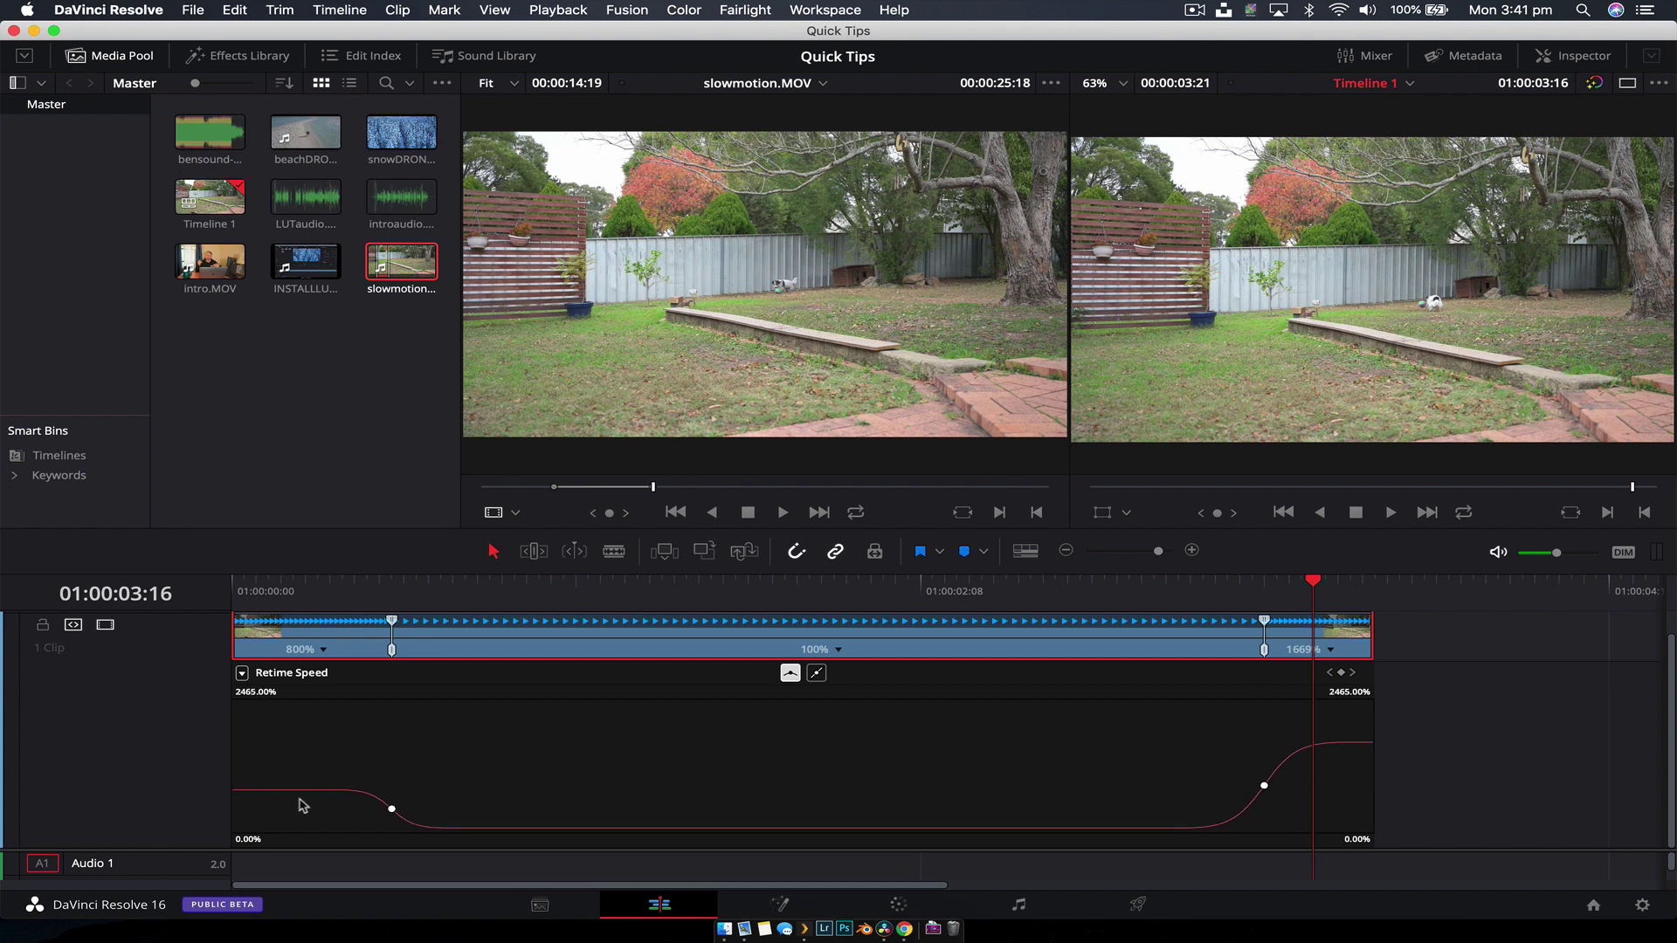
left_click_drag(299, 793, 258, 430)
Play the slowmotion.MOV ramp from the start, then hide its Retime Curve lane and drag the track divider up to show the audio tracks
left_click(245, 583)
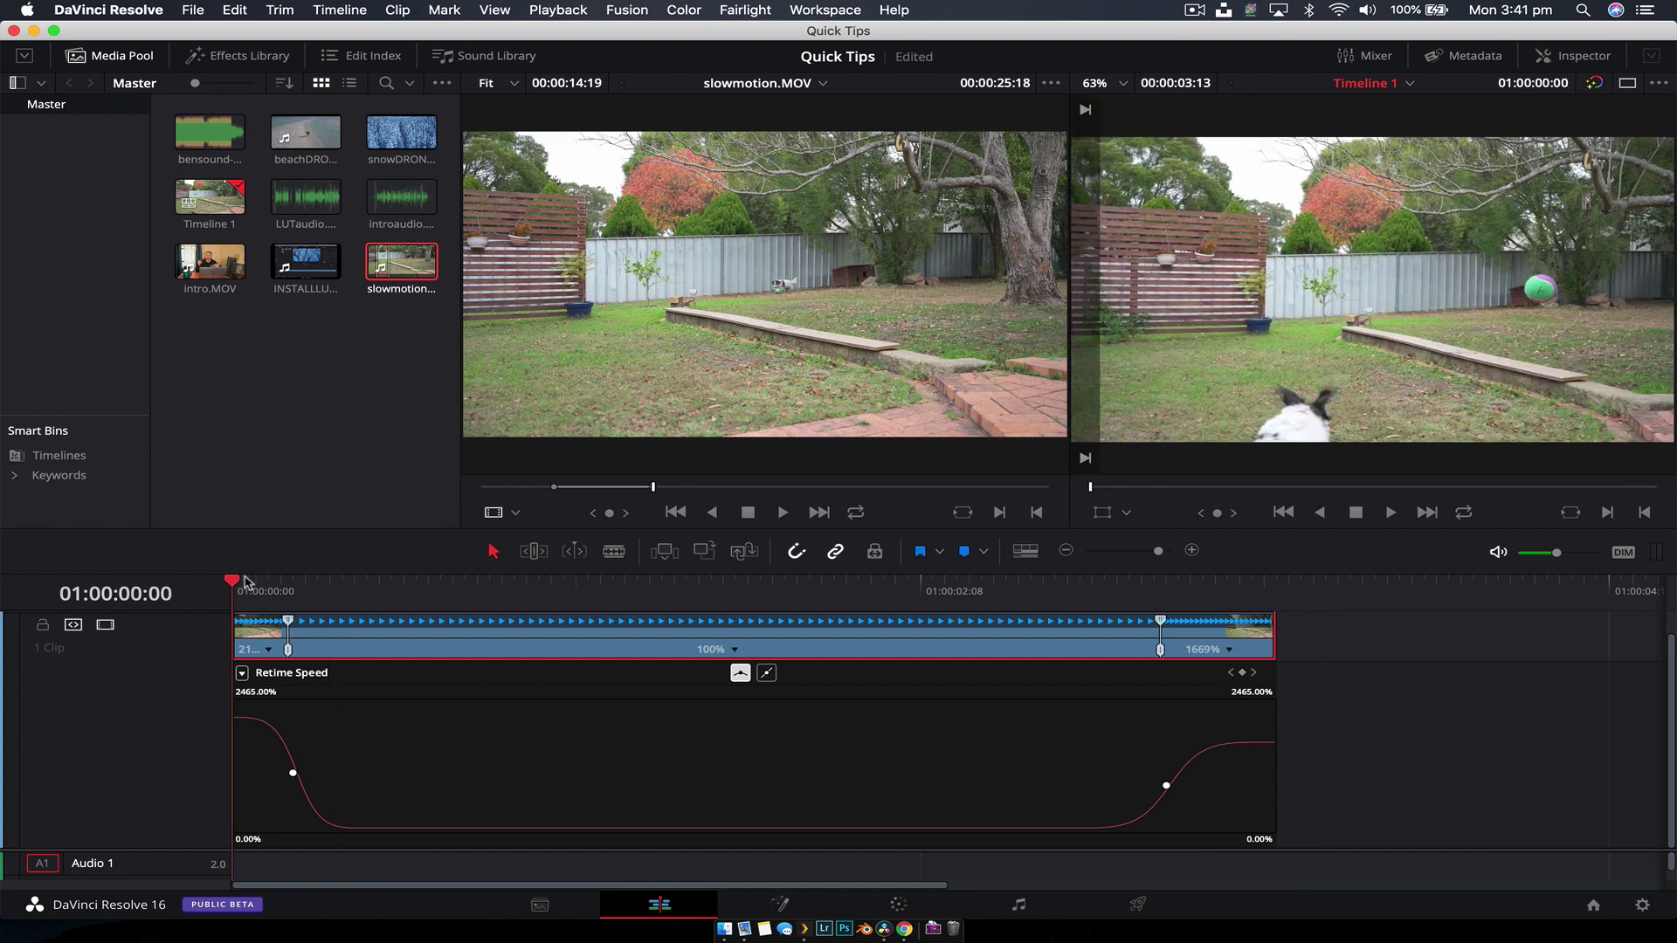
key("space")
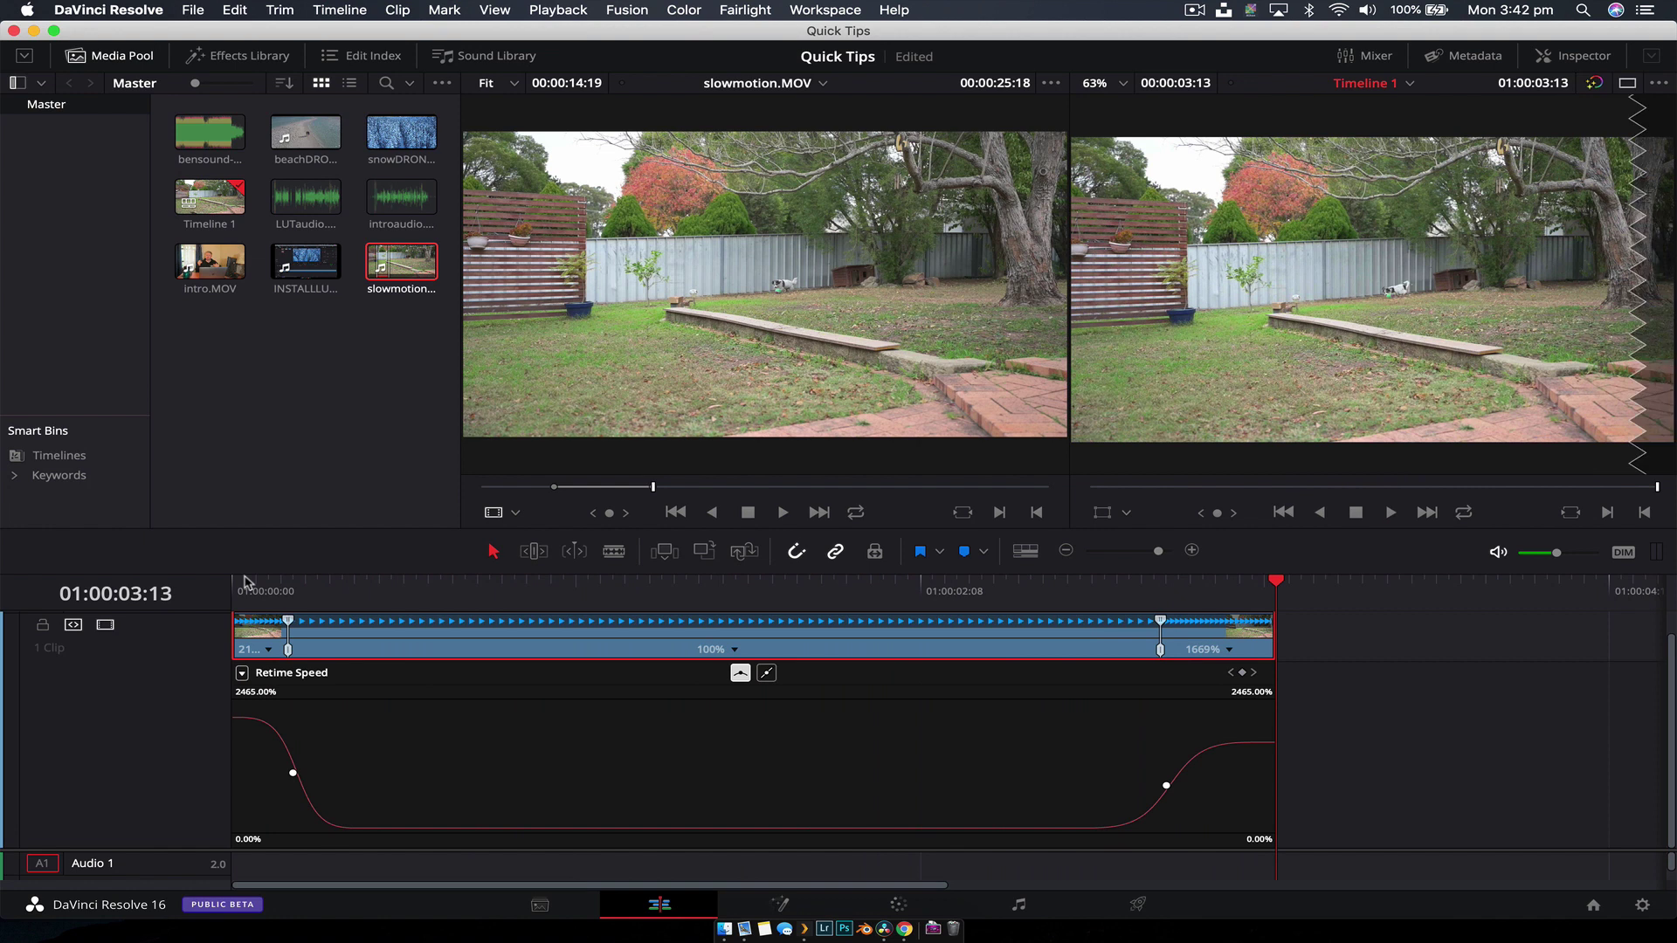
right_click(813, 647)
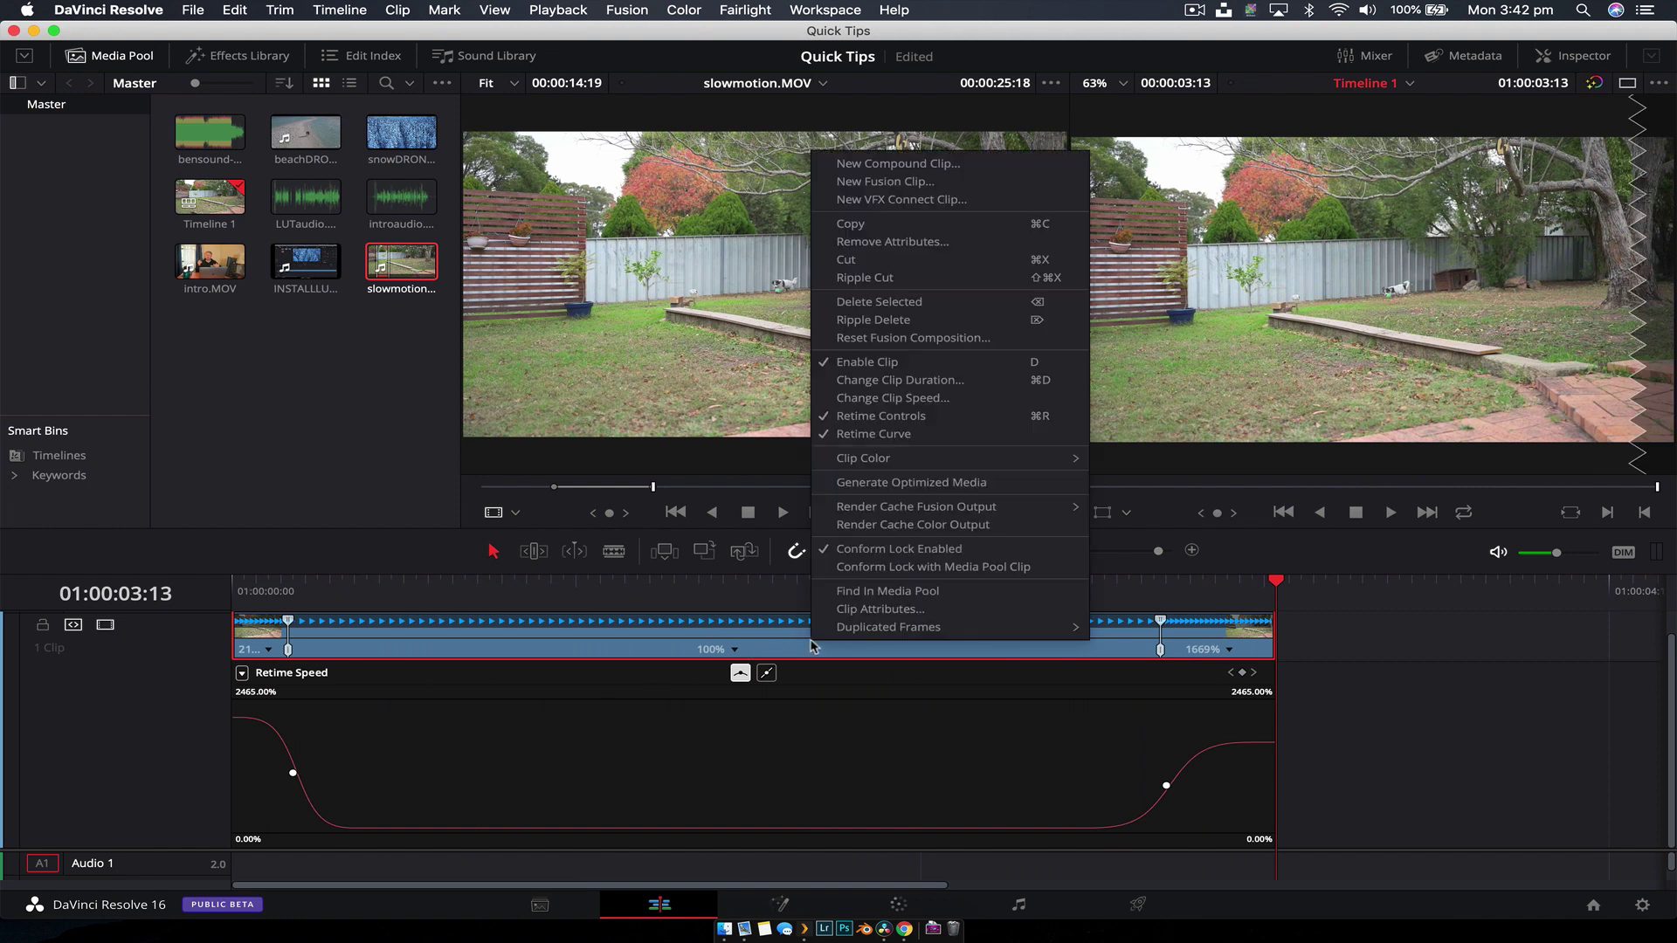
left_click(904, 435)
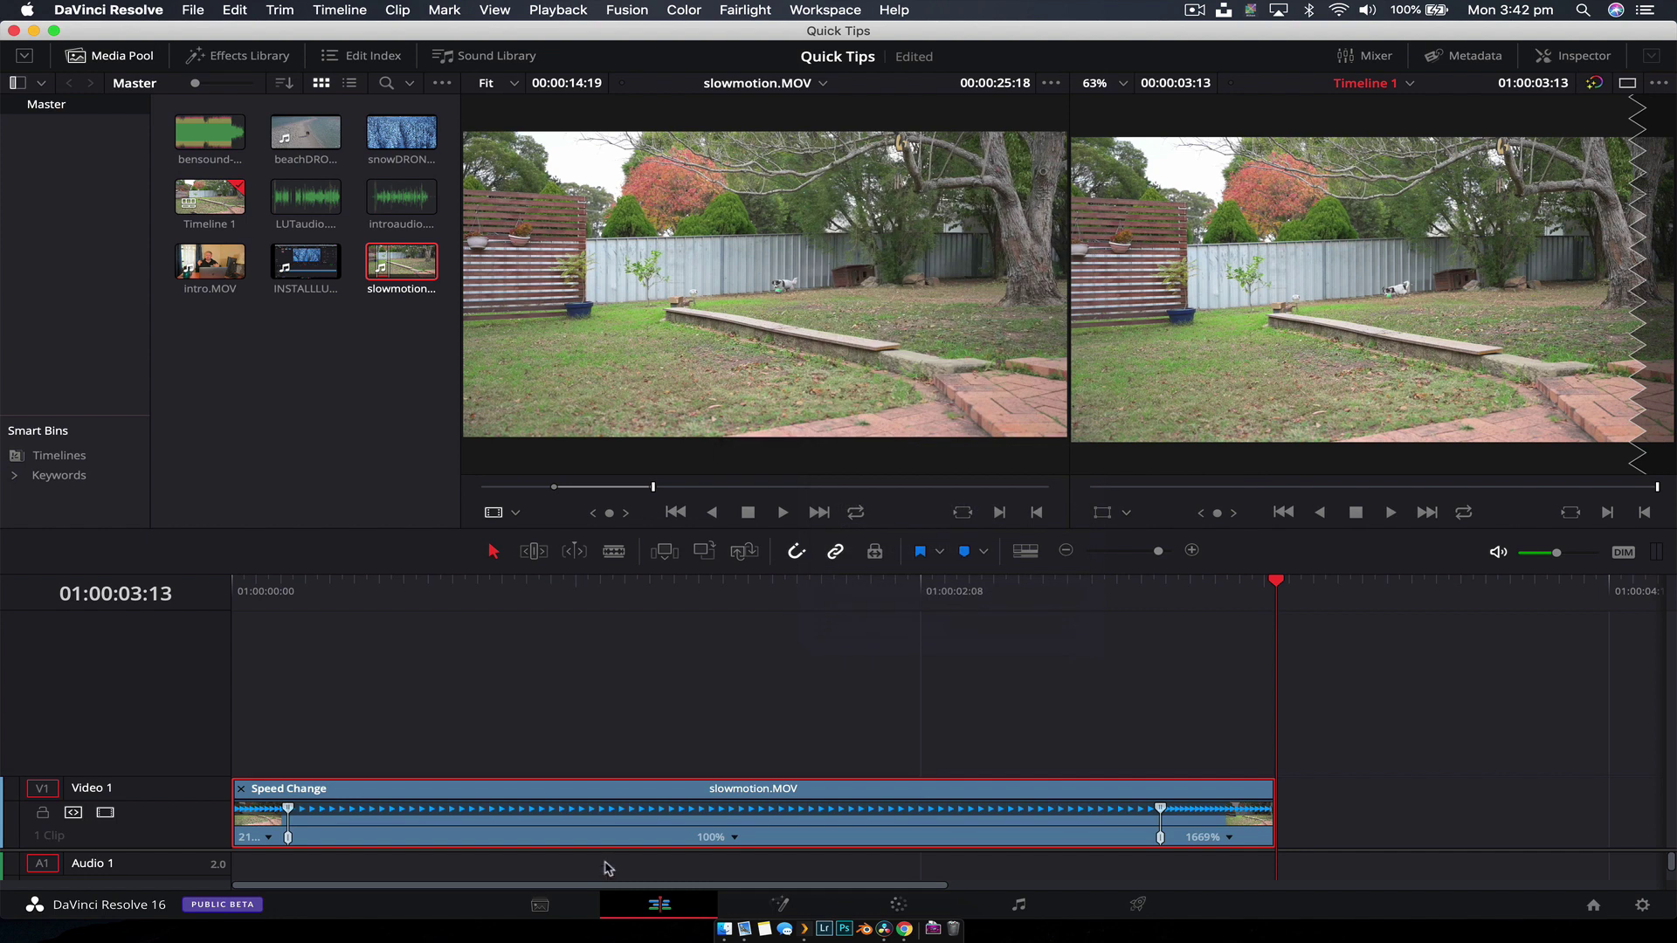
left_click_drag(603, 849, 616, 716)
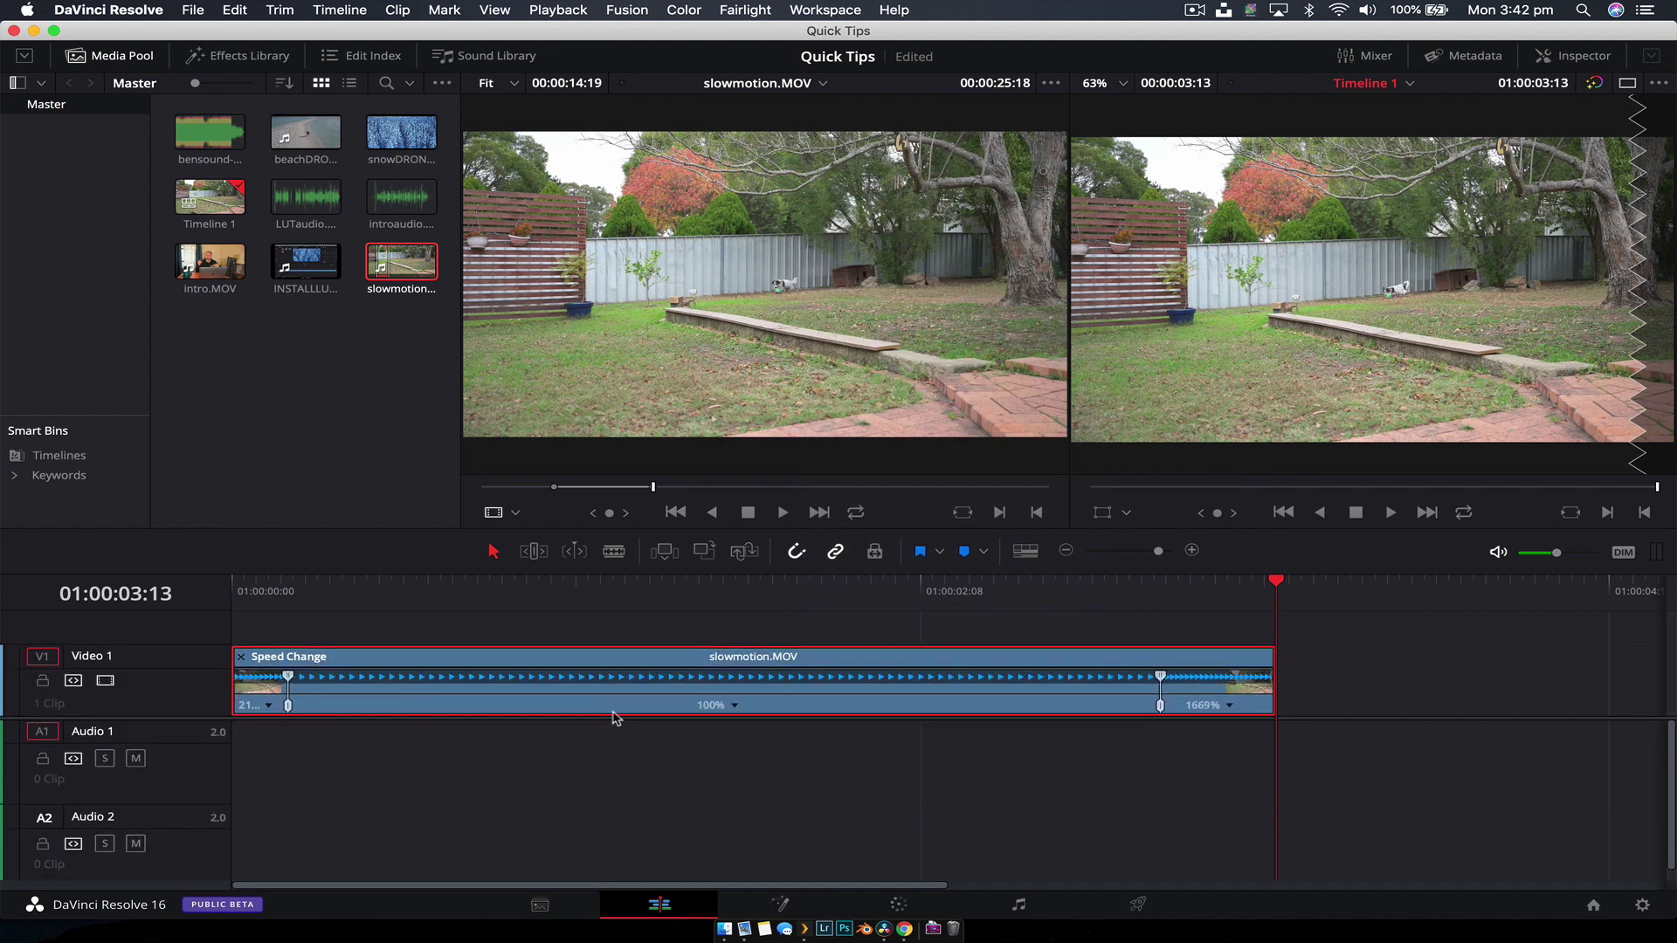